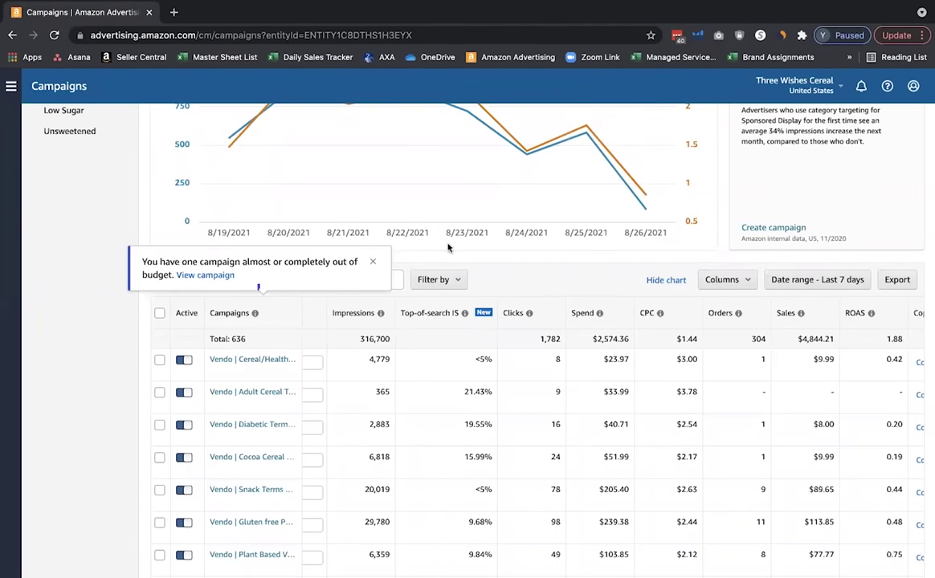
Review the available metrics in the campaign table's column settings, including Top-of-search impression share (IS), and close them without applying changes
scroll(449, 247, "up", 2)
scroll(450, 248, "up", 1)
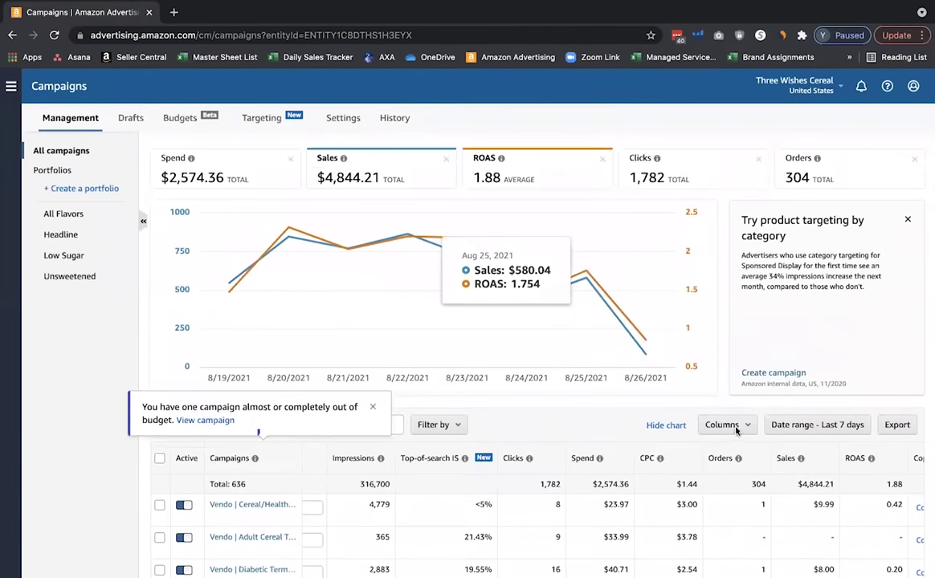
left_click(727, 425)
left_click(738, 428)
left_click(495, 277)
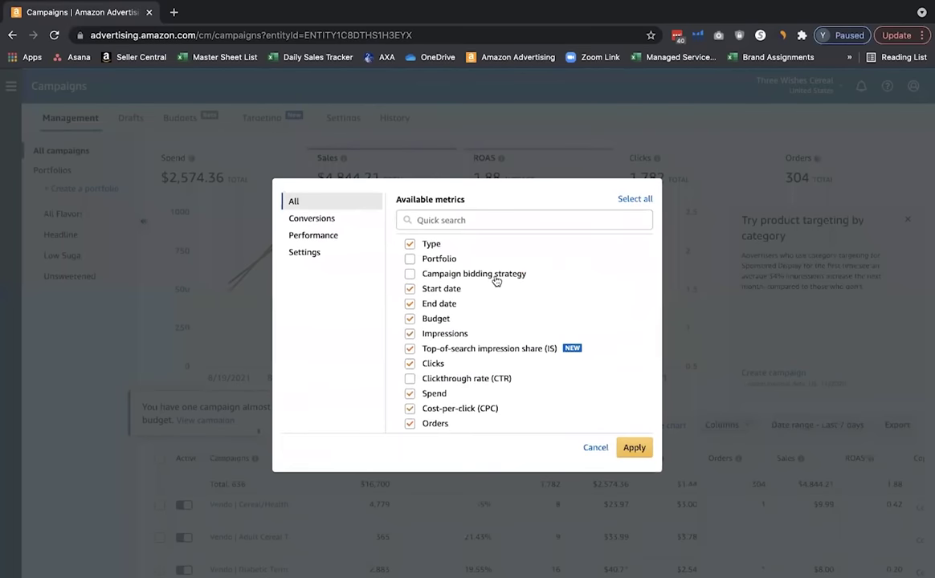
scroll(490, 277, "down", 1)
scroll(490, 277, "down", 1)
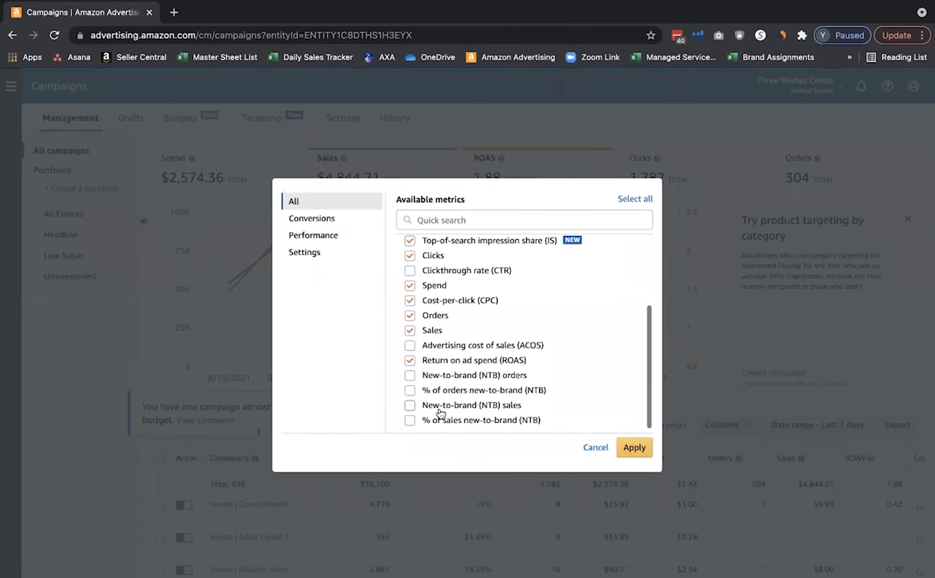
scroll(437, 413, "up", 1)
scroll(439, 413, "up", 1)
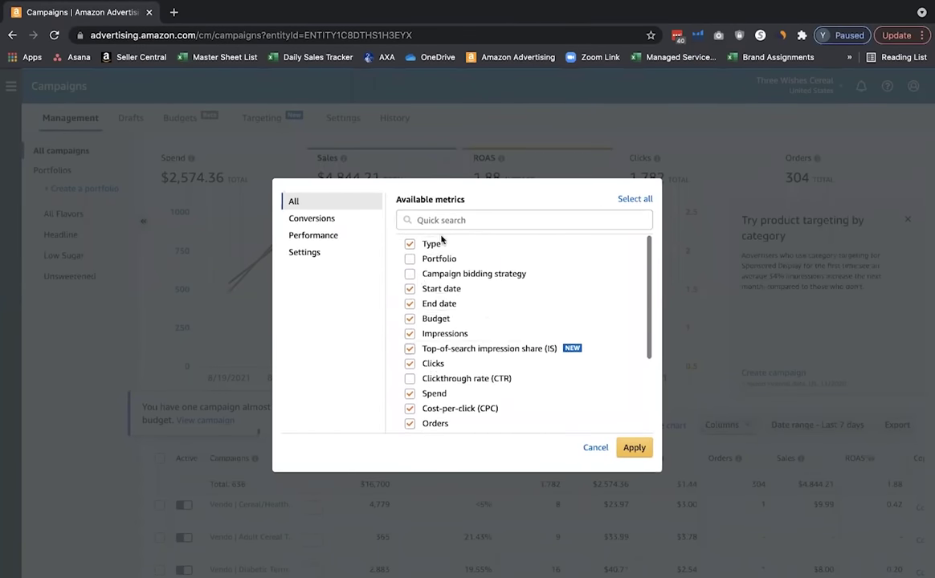
scroll(433, 337, "down", 3)
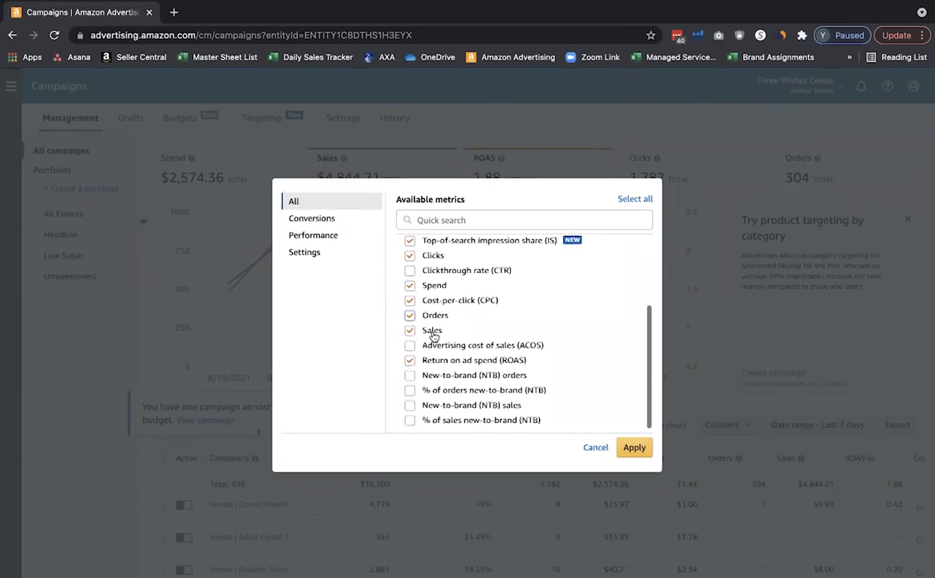
scroll(433, 337, "up", 3)
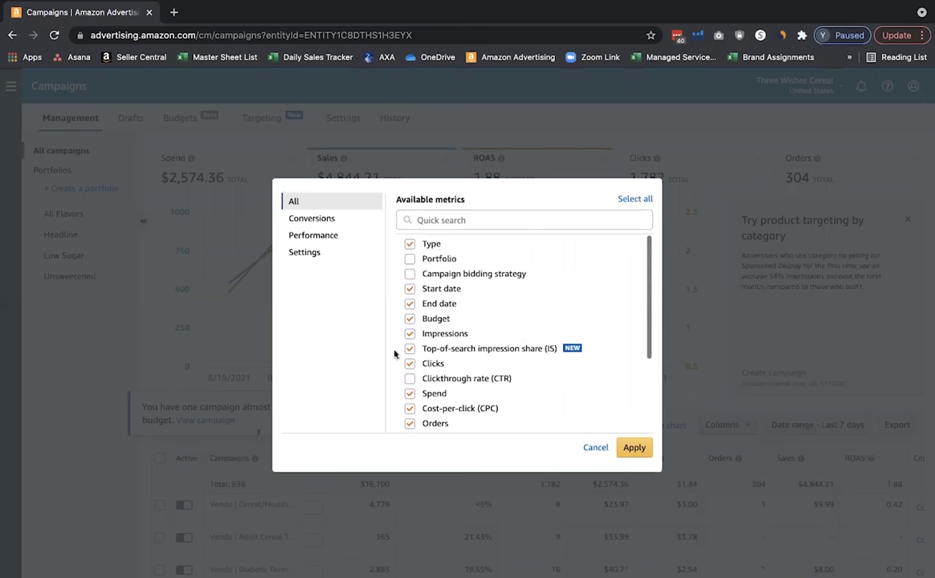
scroll(432, 309, "down", 2)
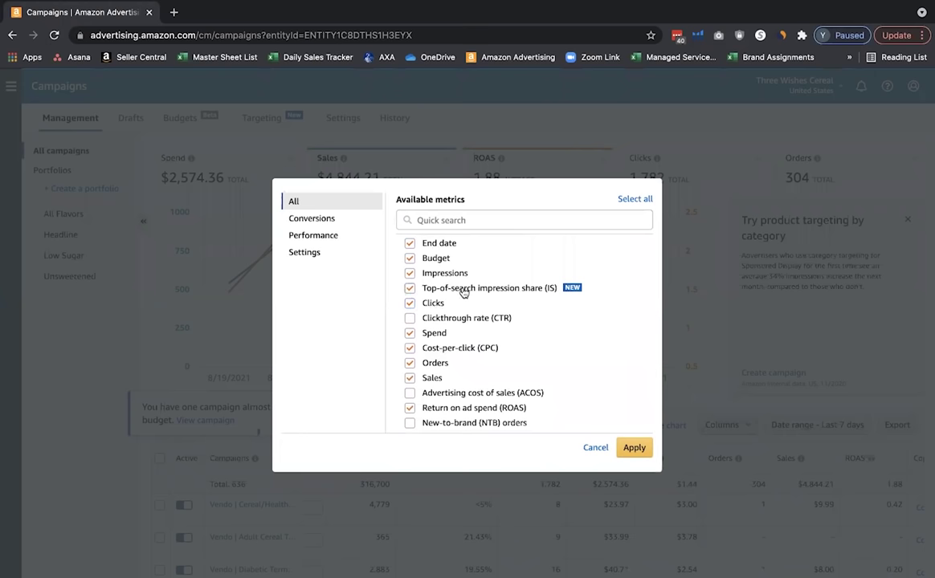
left_click(594, 448)
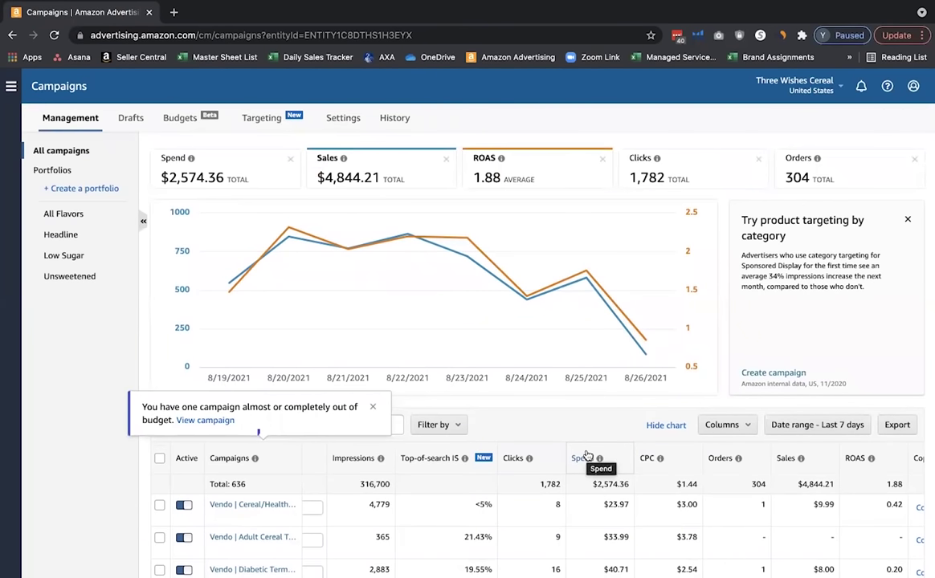
Dismiss the out-of-budget notification and examine the Top-of-search IS column alongside the other metrics in the campaign list
left_click(373, 407)
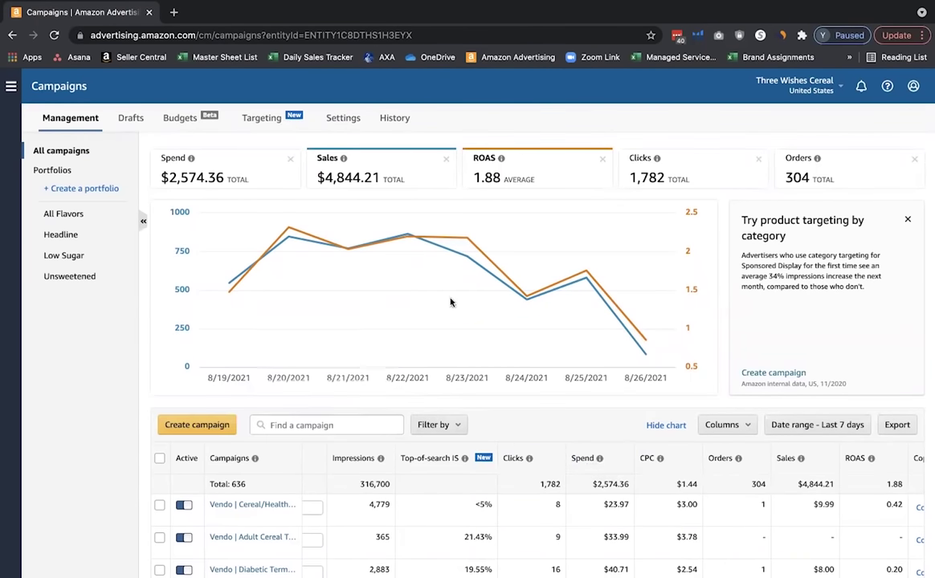
scroll(451, 297, "down", 1)
scroll(469, 257, "down", 2)
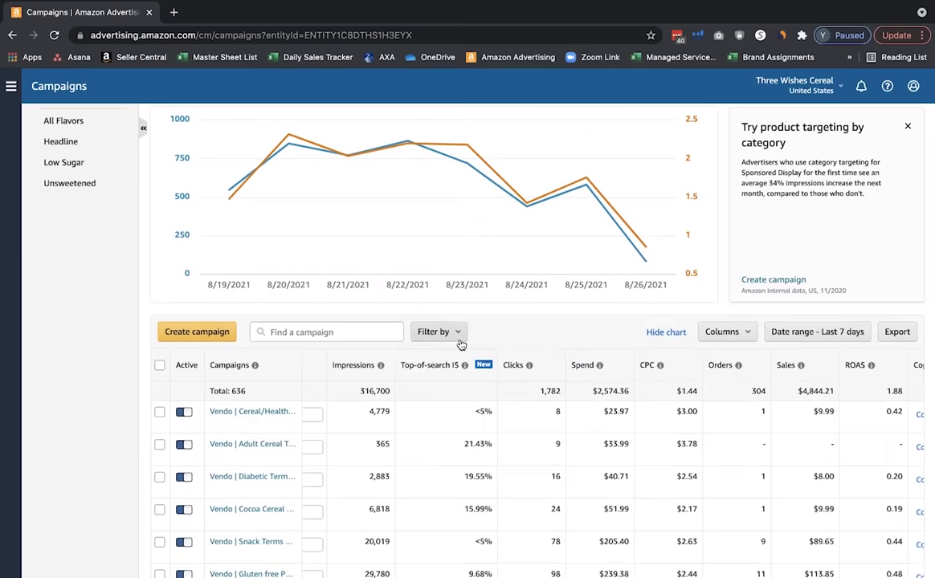
scroll(547, 174, "down", 1)
scroll(543, 173, "up", 1)
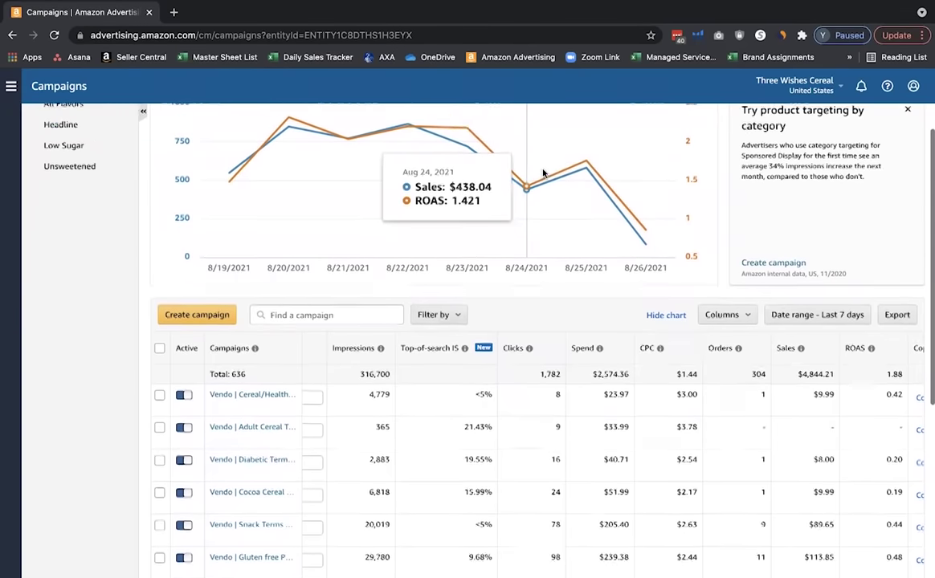
scroll(542, 173, "down", 1)
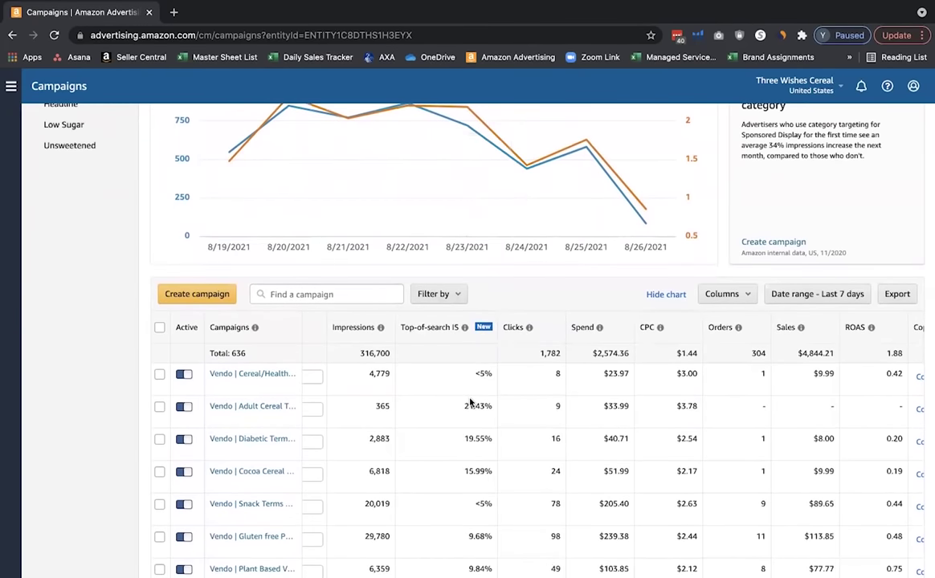
mouse_move(465, 331)
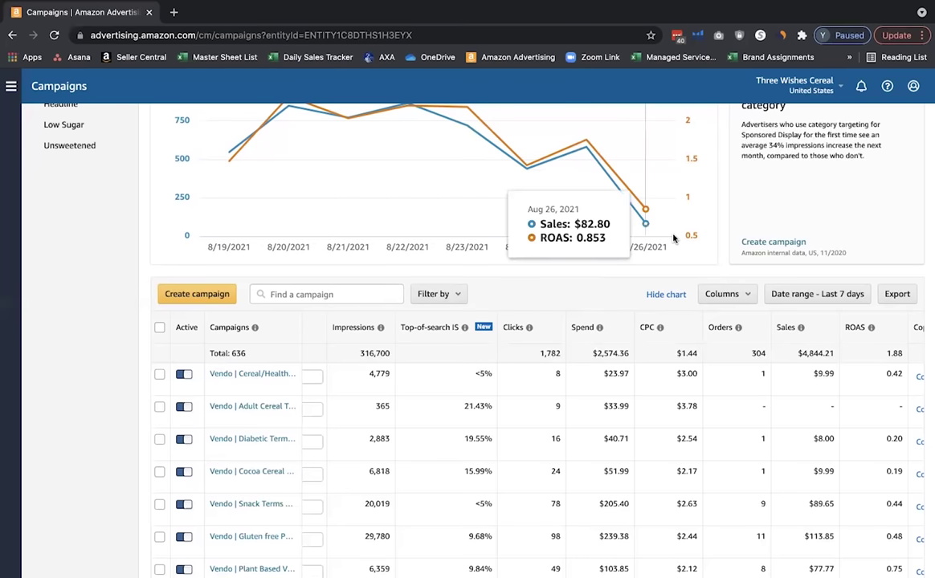
scroll(427, 199, "down", 5)
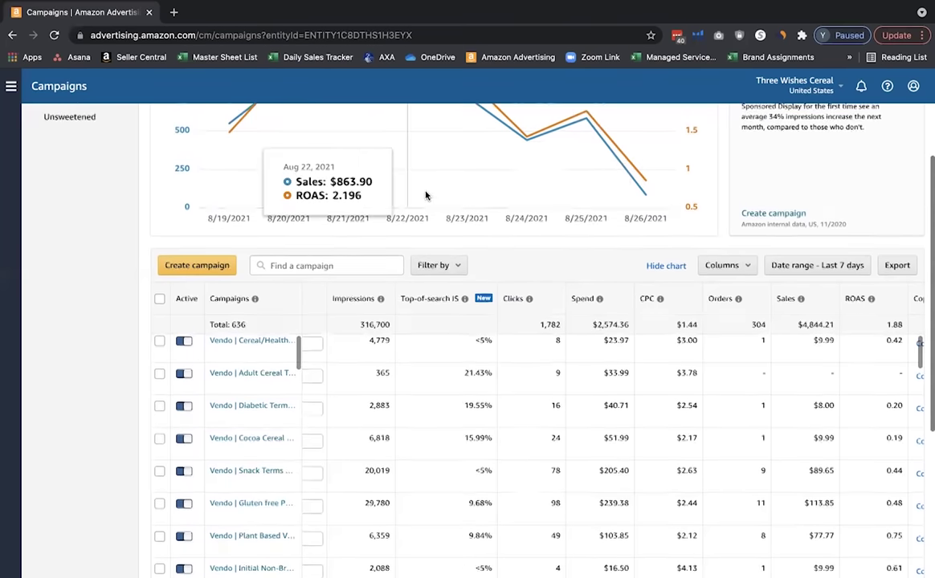
scroll(409, 331, "down", 1)
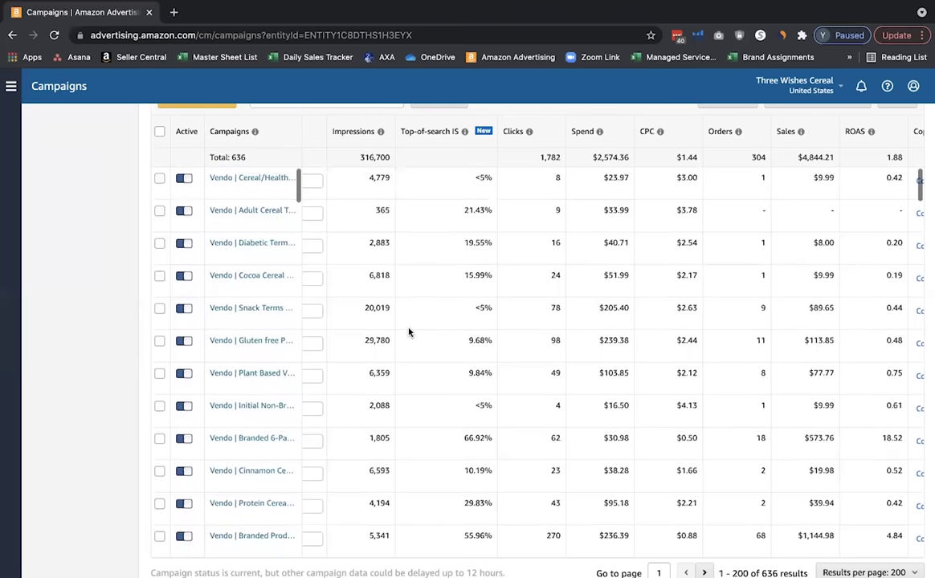
scroll(408, 332, "up", 1)
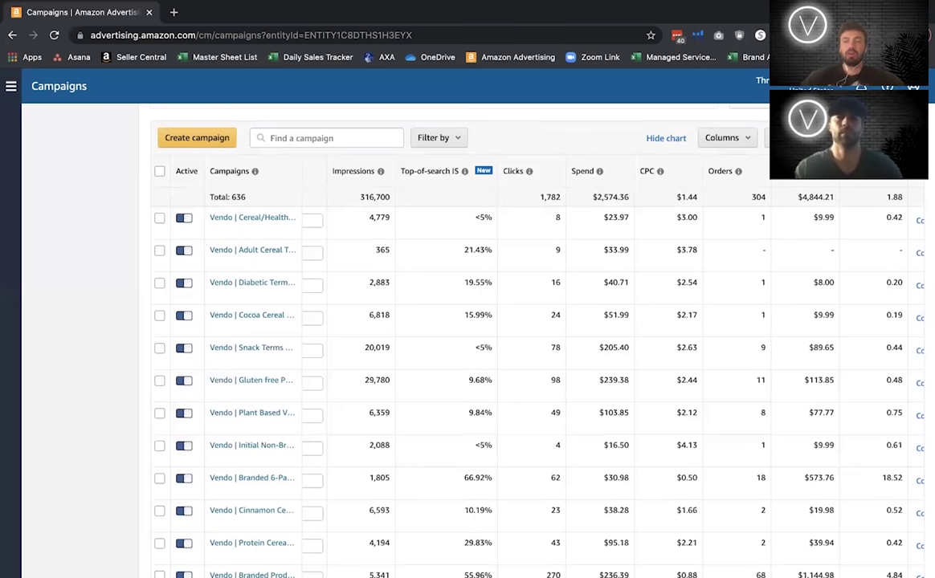
scroll(592, 375, "up", 1)
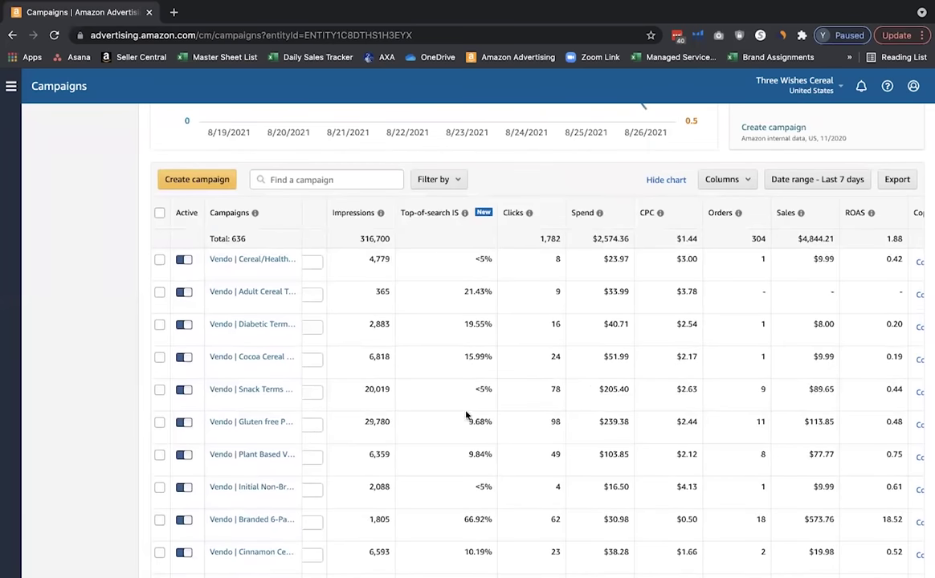
Open the campaign settings to check the Sponsored Products budget cap
scroll(466, 415, "up", 1)
scroll(465, 415, "up", 3)
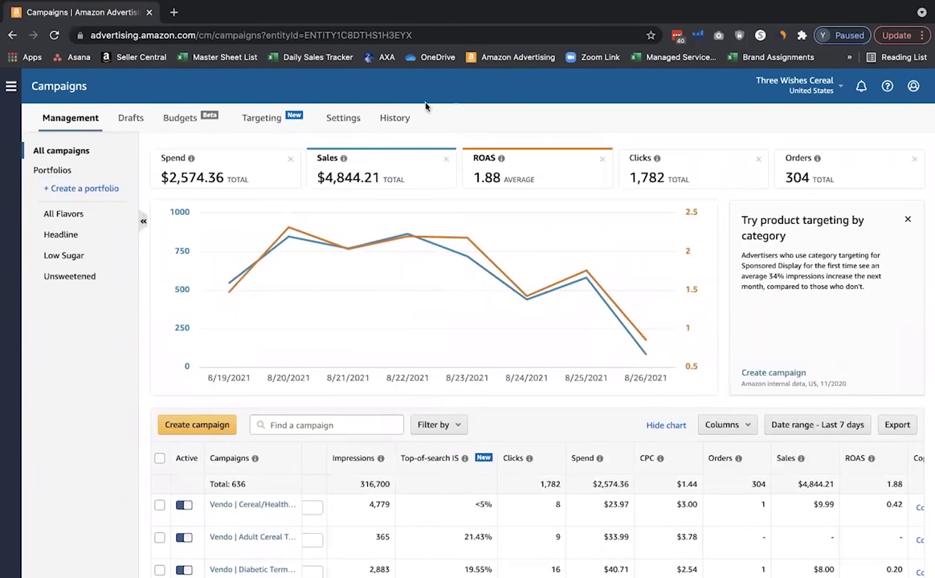
left_click(333, 119)
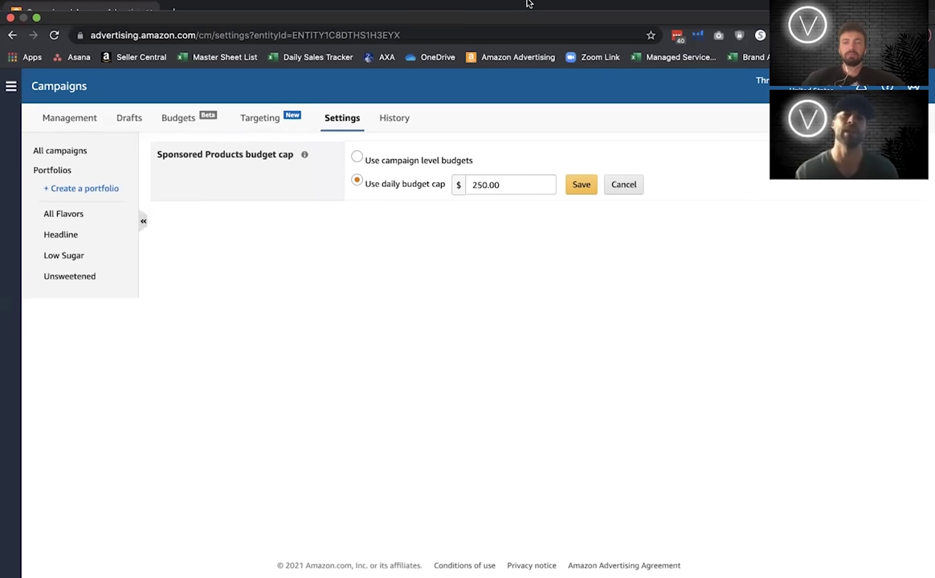
mouse_move(526, 2)
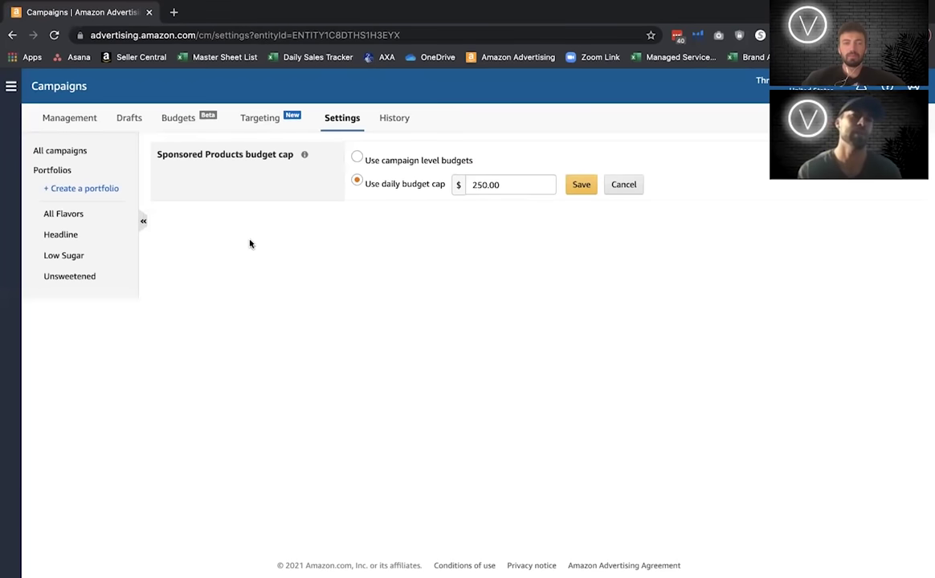
Return to campaign management and review the status and daily budget of each campaign
left_click(79, 117)
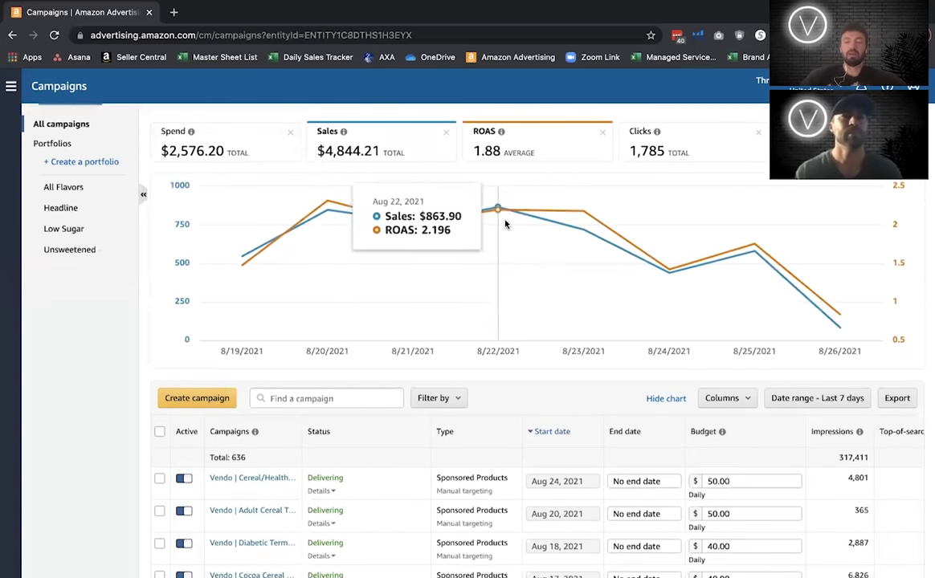
scroll(580, 376, "down", 3)
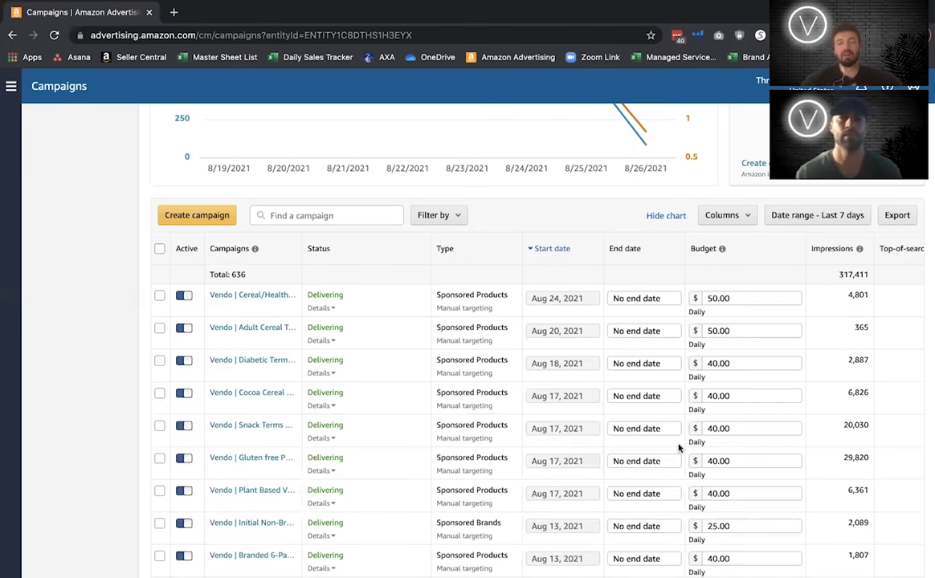
scroll(486, 371, "up", 2)
scroll(486, 371, "up", 1)
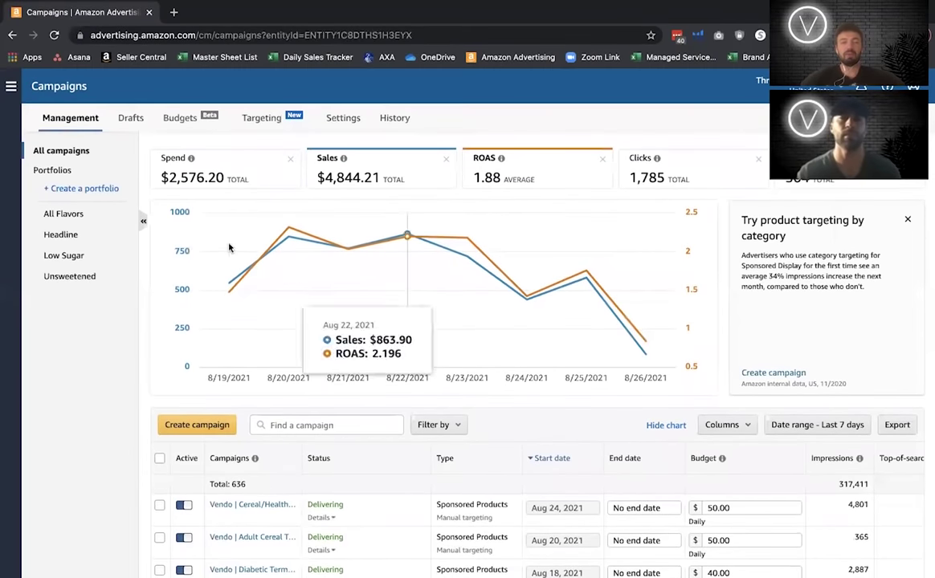
left_click(343, 158)
left_click(334, 103)
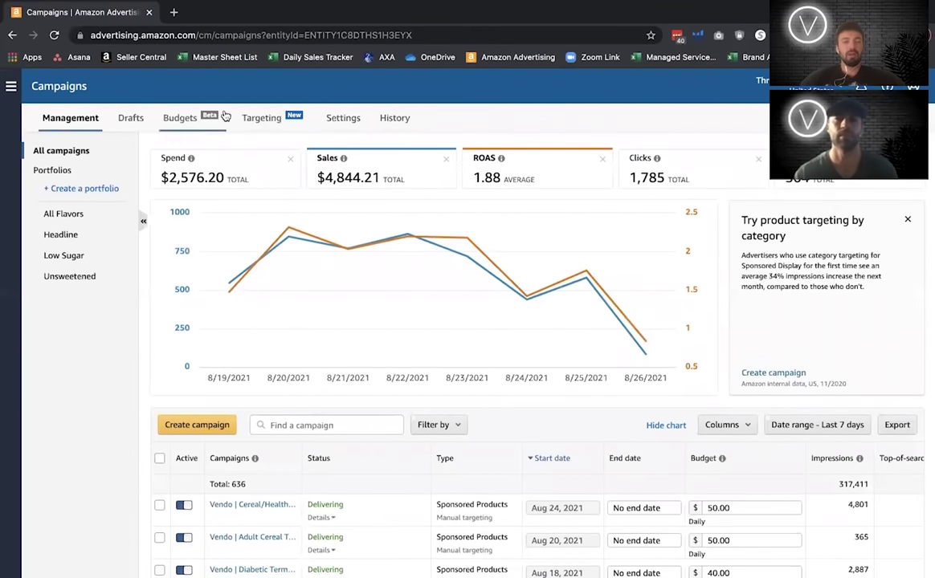
Open the Budgets (Beta) page and examine the ROAS and impressions chart, including estimated missed impressions for Aug 22, 2021
left_click(180, 120)
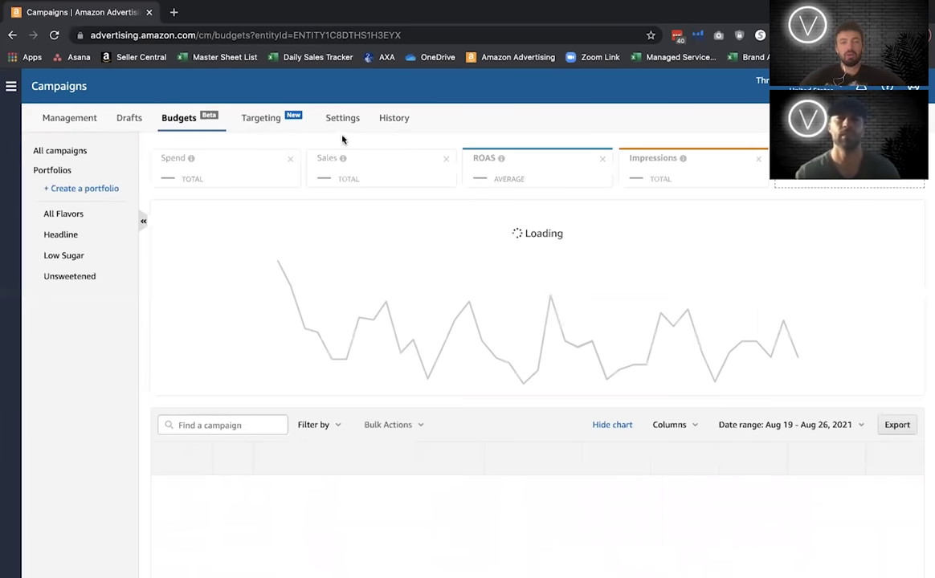
scroll(461, 296, "down", 4)
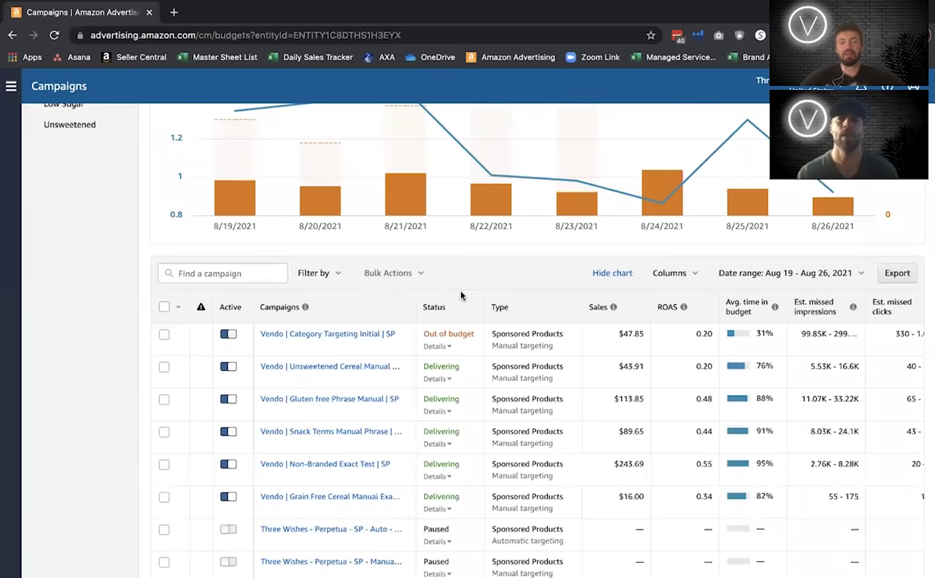
scroll(461, 297, "up", 1)
mouse_move(506, 168)
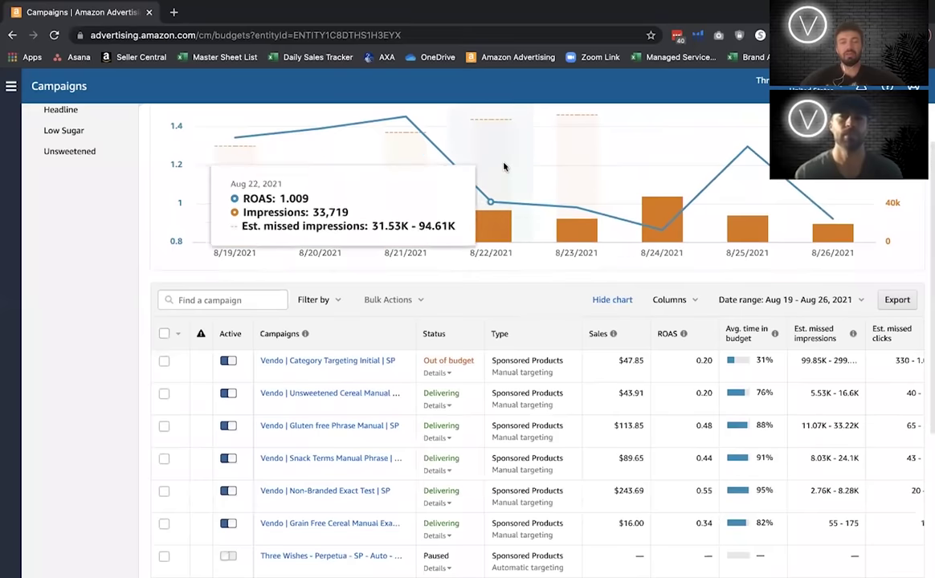
scroll(505, 168, "down", 2)
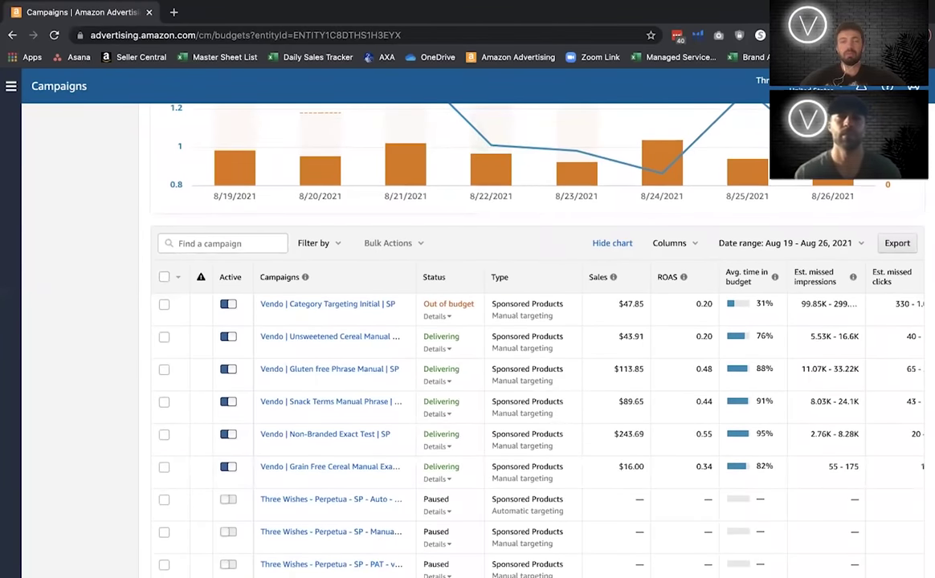
scroll(536, 225, "up", 1)
scroll(536, 225, "up", 1)
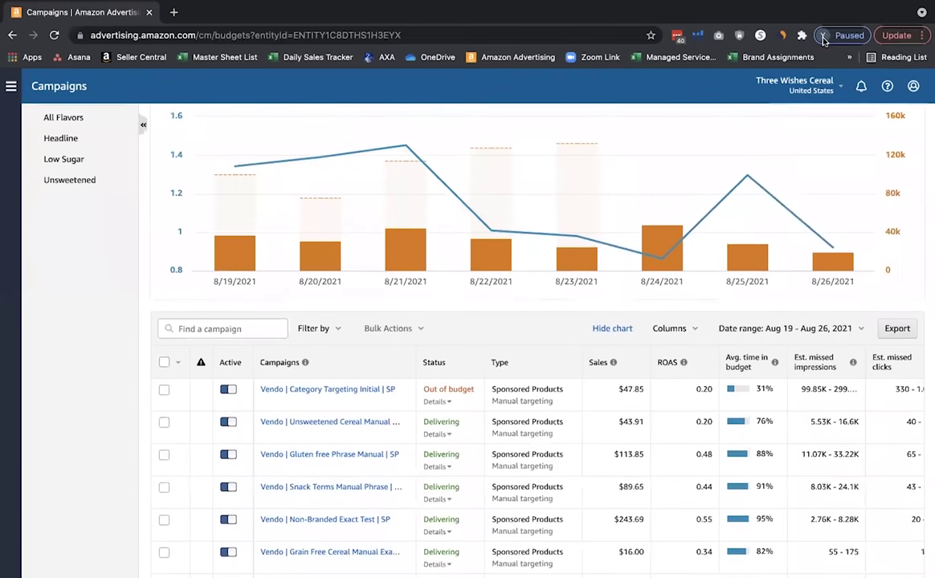
scroll(497, 210, "up", 2)
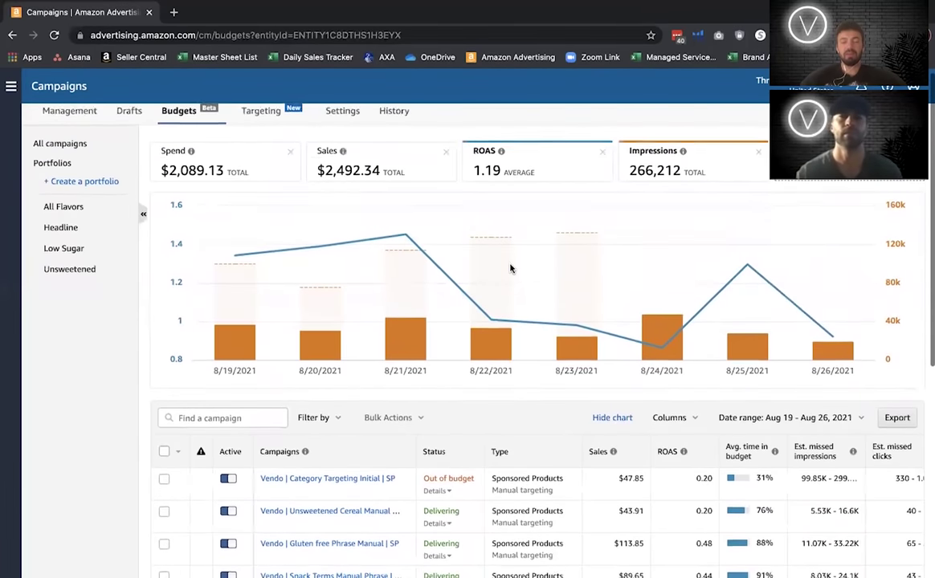
Examine each campaign's average time in budget, estimated missed impressions, clicks and sales, and recommended budget in the Budgets table
scroll(509, 265, "down", 3)
scroll(576, 399, "right", 4)
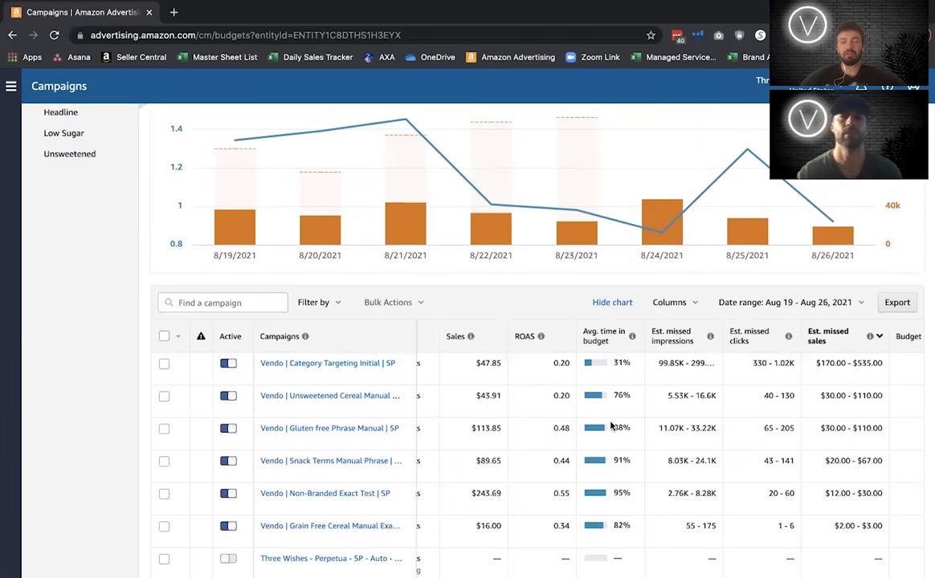
scroll(616, 456, "right", 1)
scroll(616, 456, "right", 2)
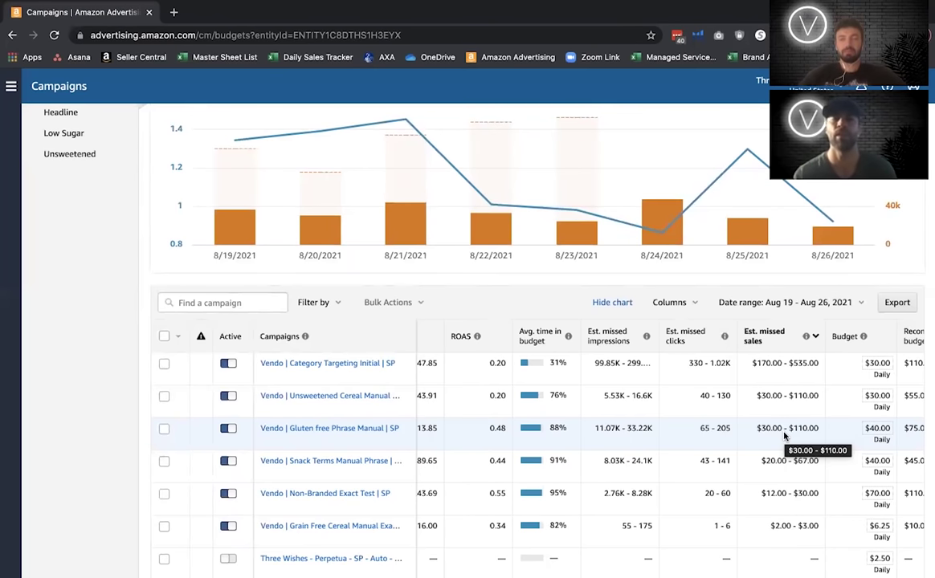
mouse_move(757, 4)
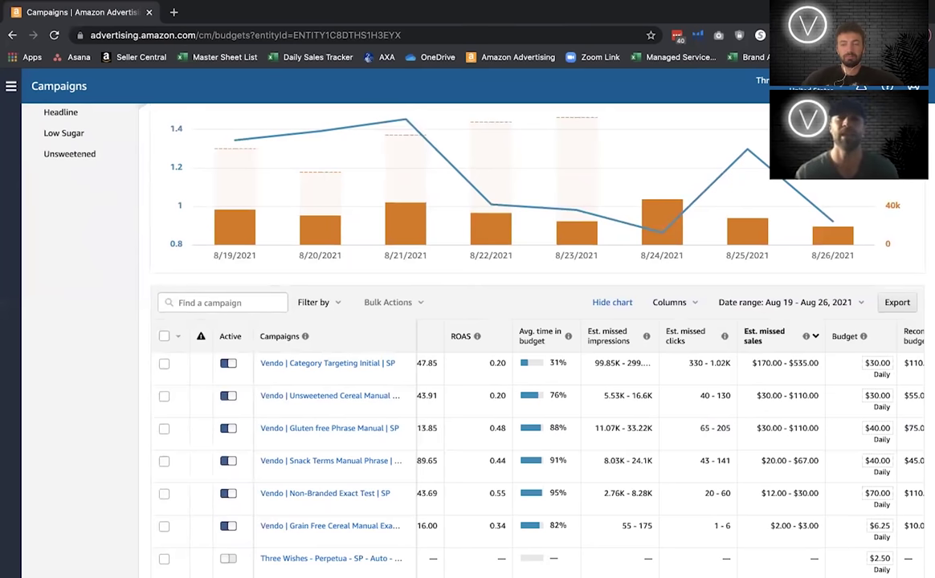
scroll(731, 438, "left", 5)
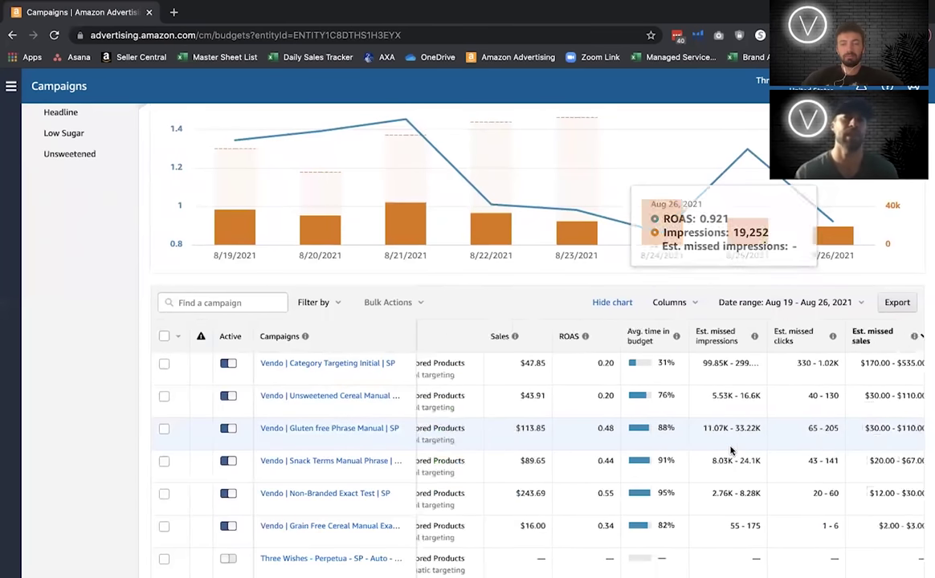
scroll(731, 450, "right", 5)
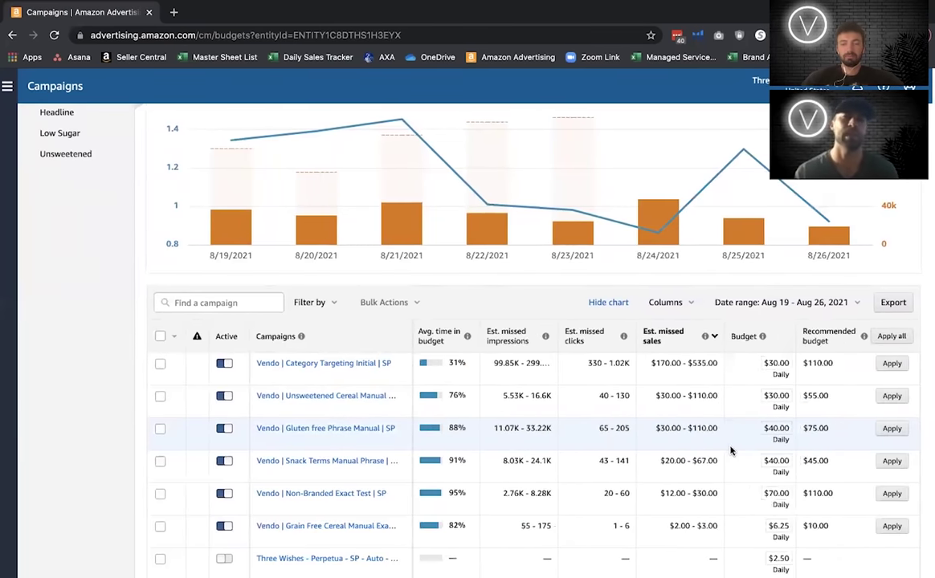
Check the Unsweetened Cereal campaign's budget editor without changes and compare campaigns' status, sales and ROAS with their missed-opportunity estimates and recommended budgets
left_click(777, 397)
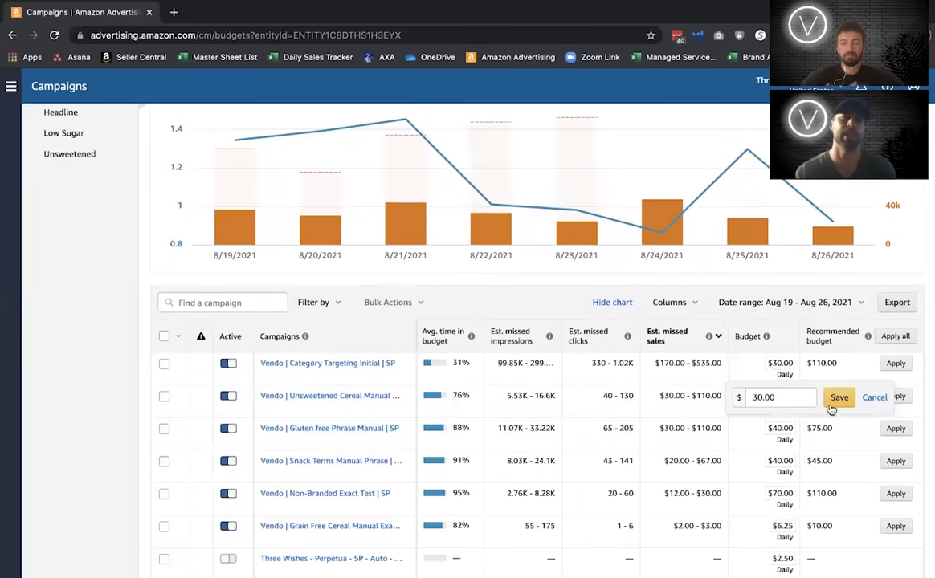
left_click(875, 397)
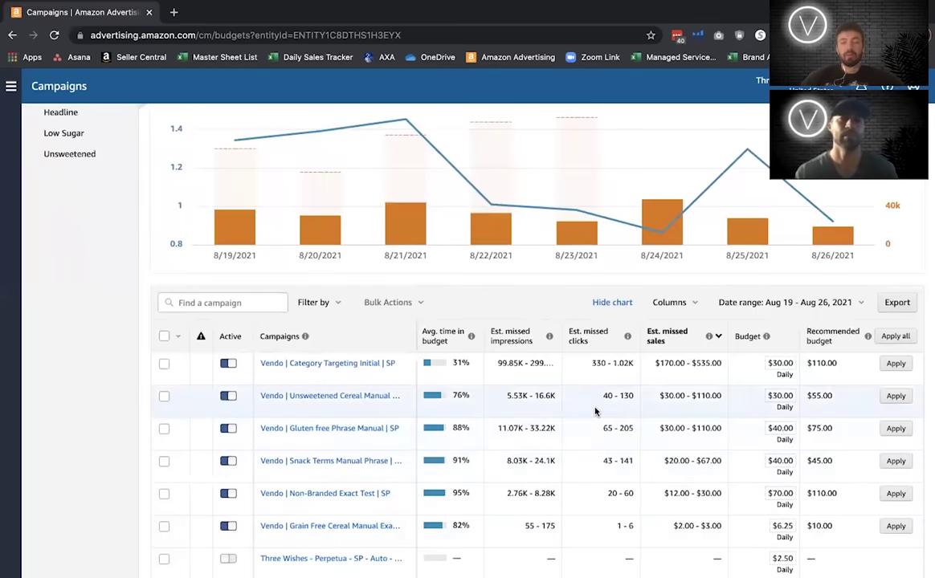
scroll(595, 411, "left", 1)
scroll(595, 412, "left", 4)
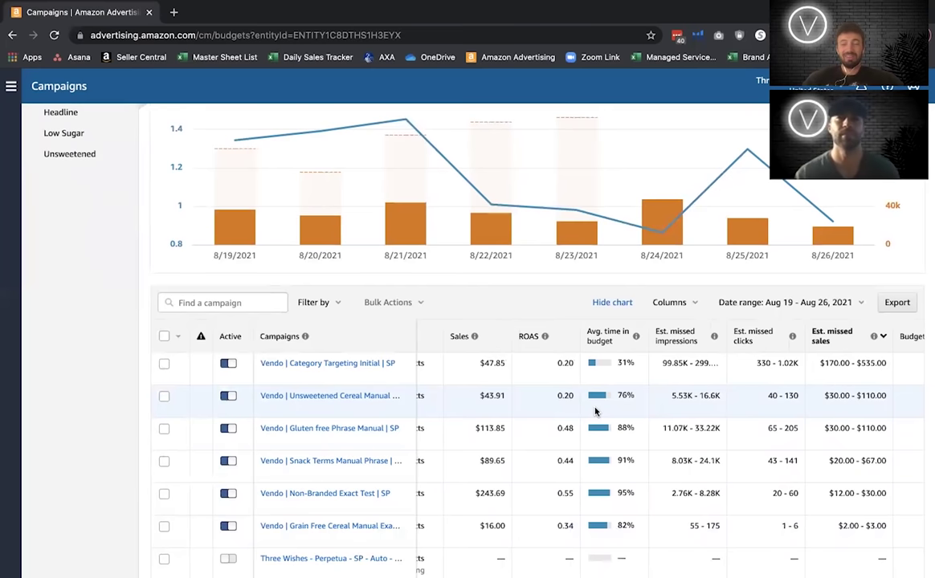
scroll(595, 412, "left", 4)
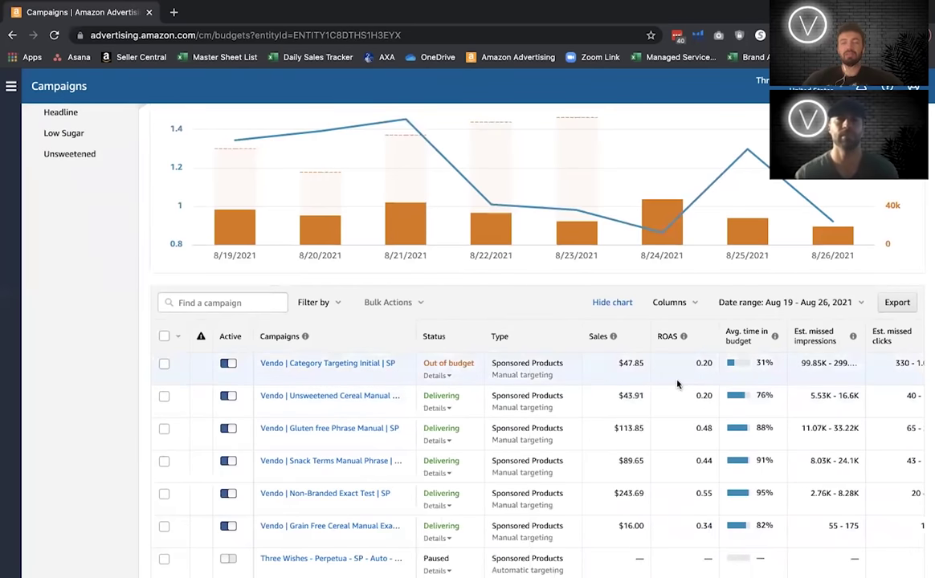
scroll(691, 383, "right", 3)
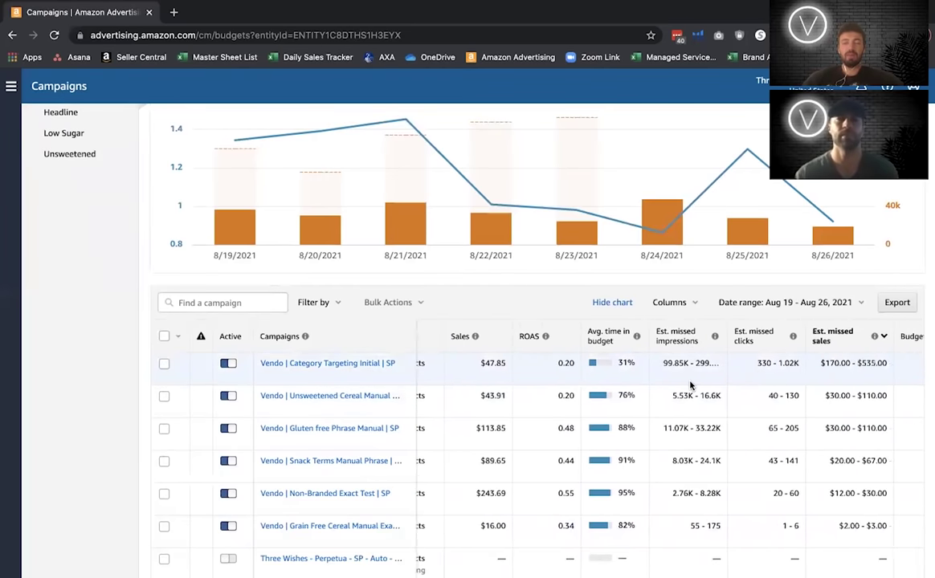
scroll(691, 387, "right", 2)
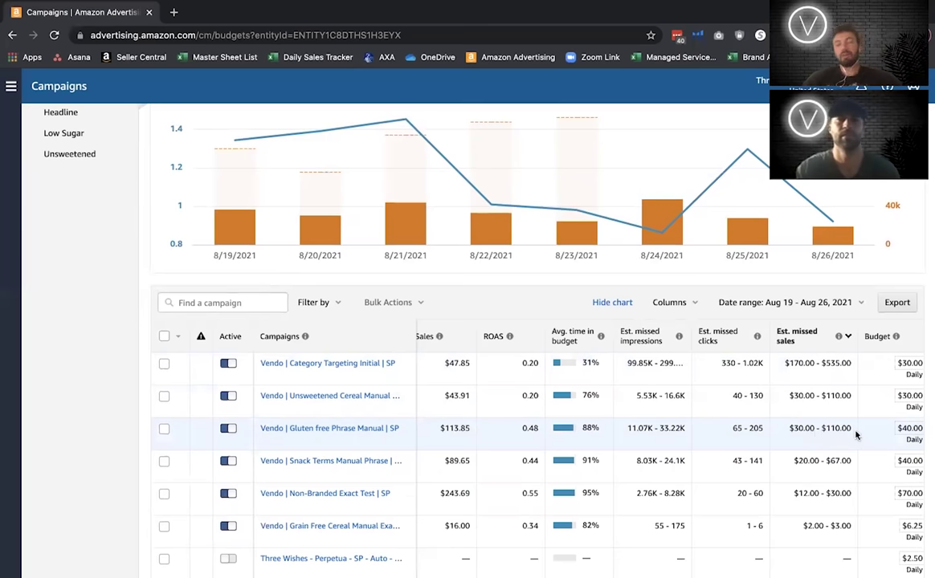
scroll(856, 435, "left", 2)
scroll(856, 436, "left", 2)
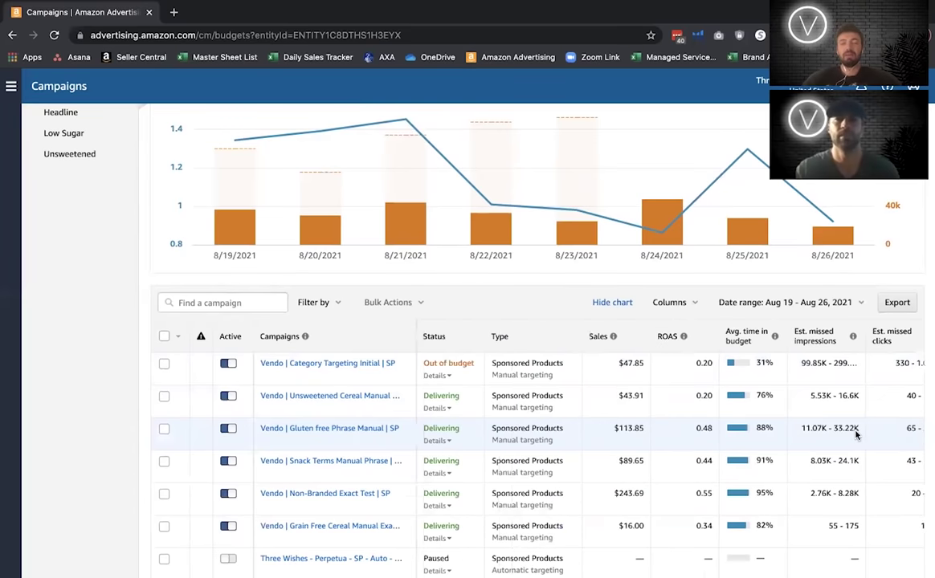
scroll(856, 436, "right", 2)
scroll(856, 436, "right", 3)
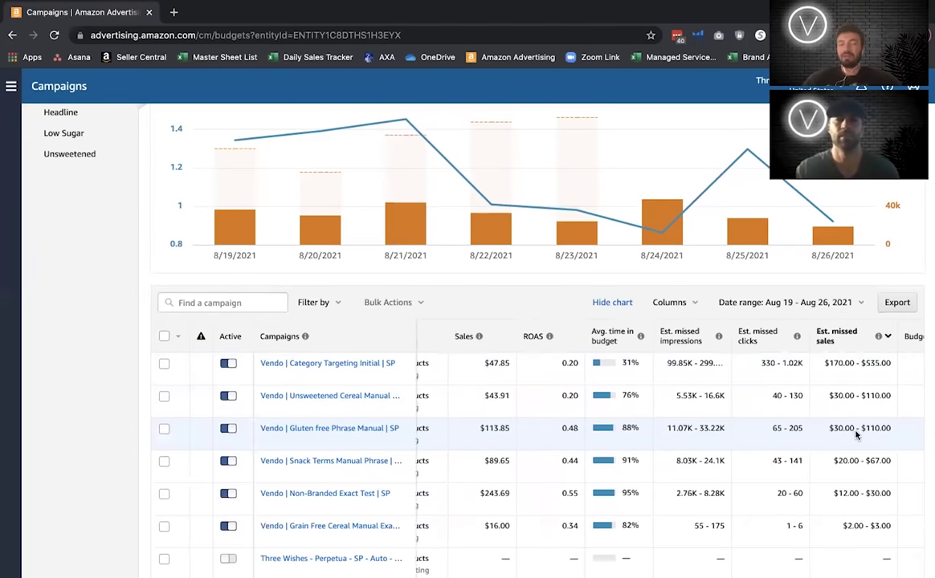
scroll(856, 435, "right", 3)
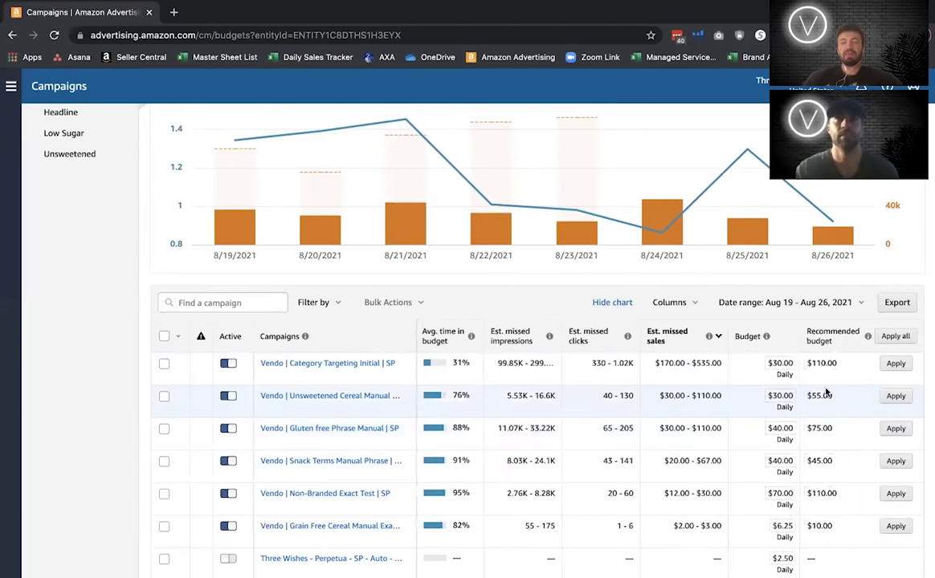
scroll(822, 369, "left", 1)
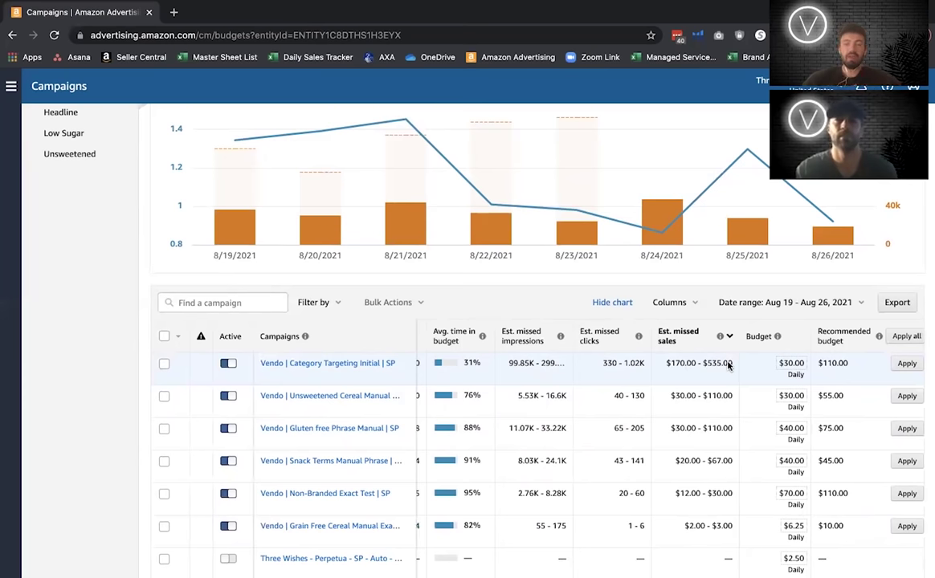
Look over the Budgets chart and table once more and return to the campaign management page
mouse_move(281, 234)
scroll(281, 234, "up", 3)
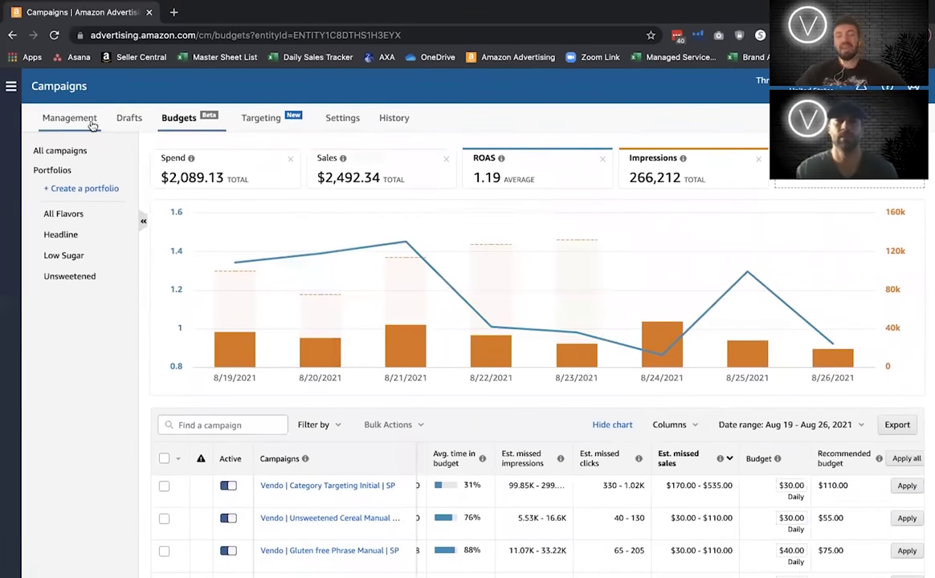
mouse_move(651, 362)
scroll(650, 361, "down", 2)
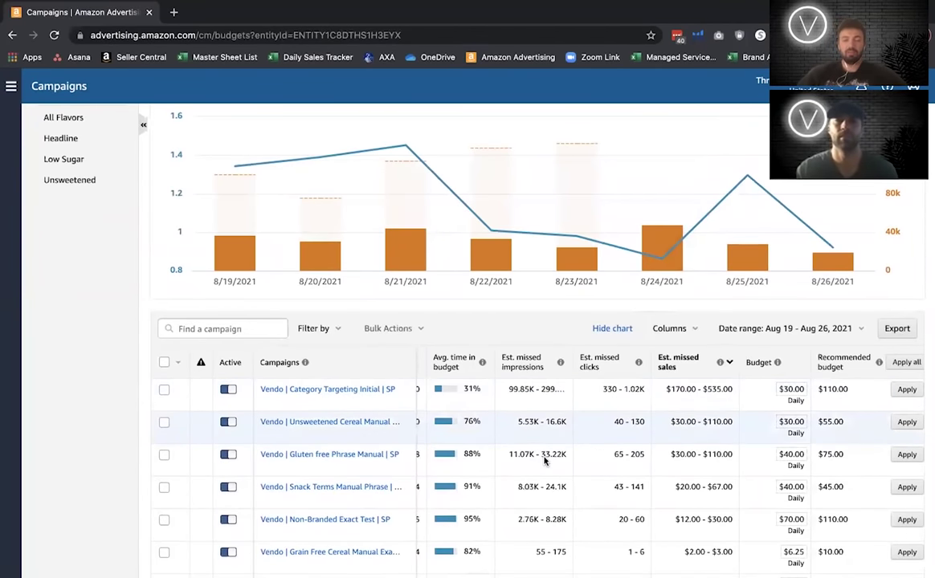
scroll(241, 265, "up", 2)
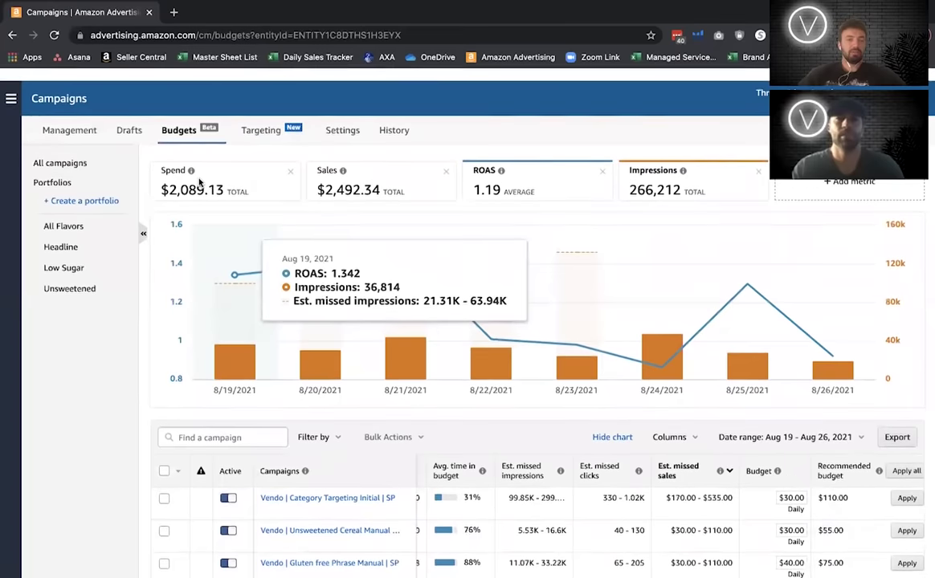
left_click(92, 125)
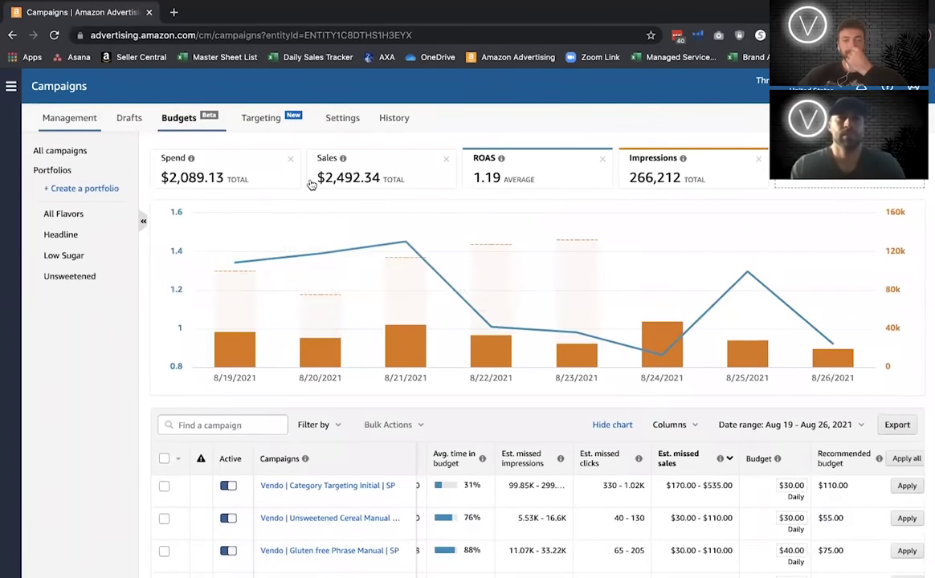
Start adding a budget rule from the daily budget of the Vendo Cereal/Health campaign that began Aug 24, 2021, reloading the page
scroll(512, 247, "down", 1)
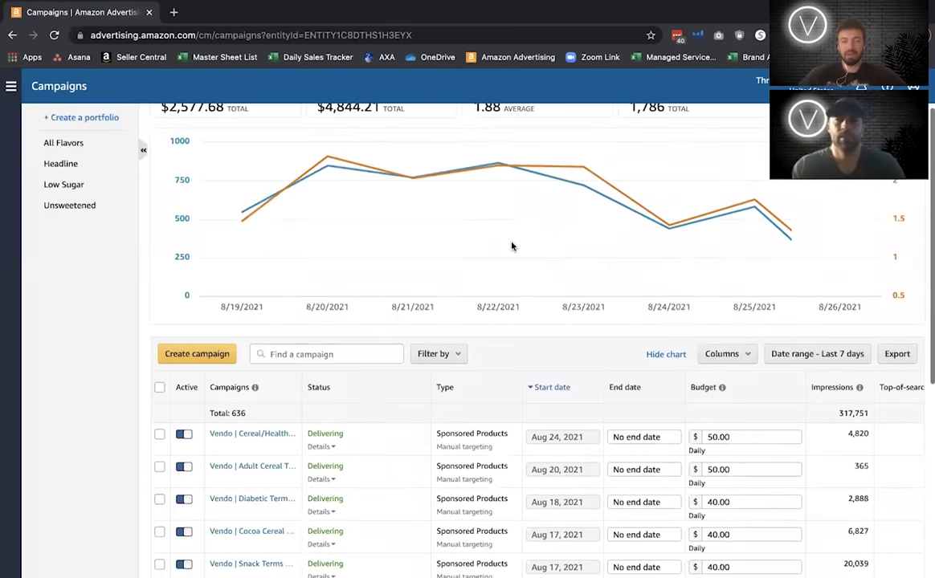
scroll(511, 247, "down", 1)
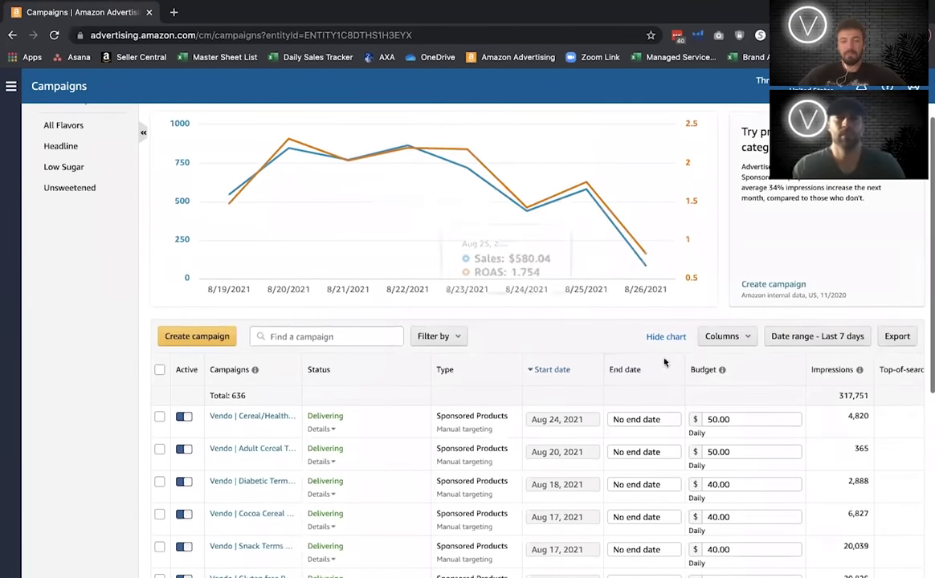
scroll(643, 458, "right", 2)
scroll(643, 458, "right", 2)
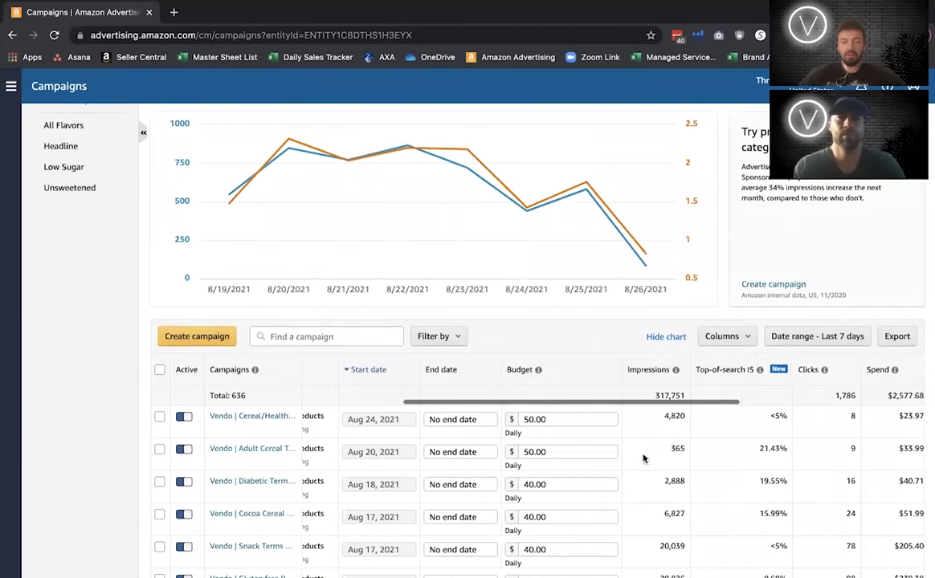
left_click(585, 424)
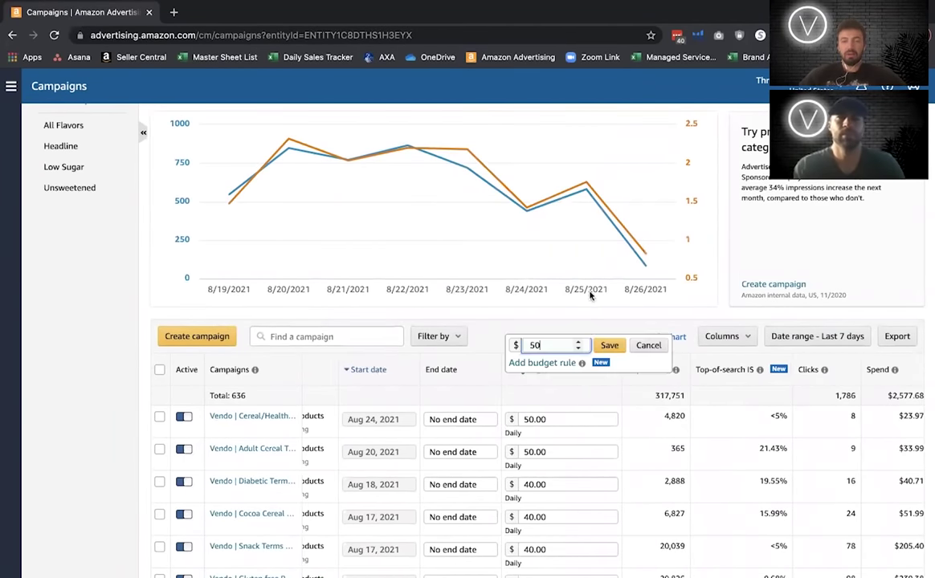
scroll(583, 414, "down", 1)
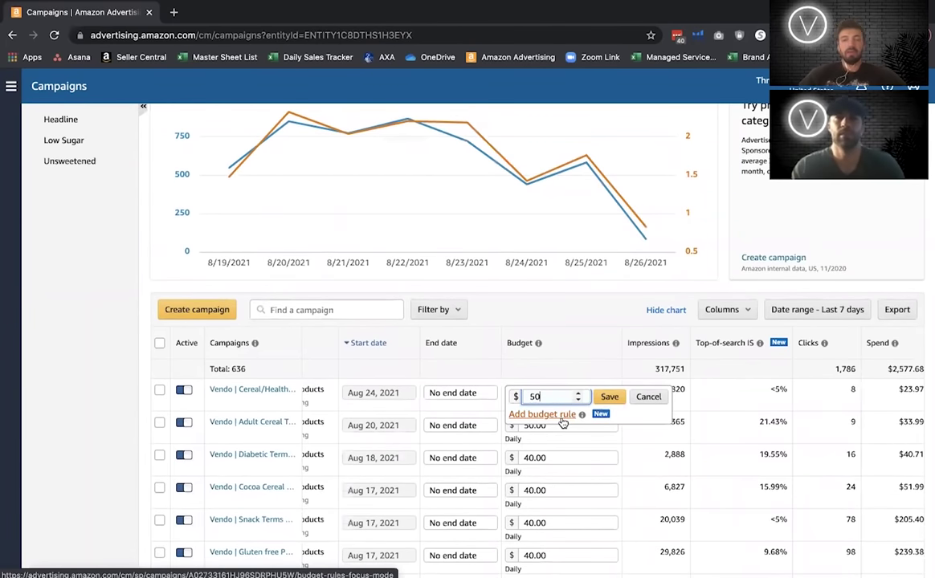
left_click(562, 415)
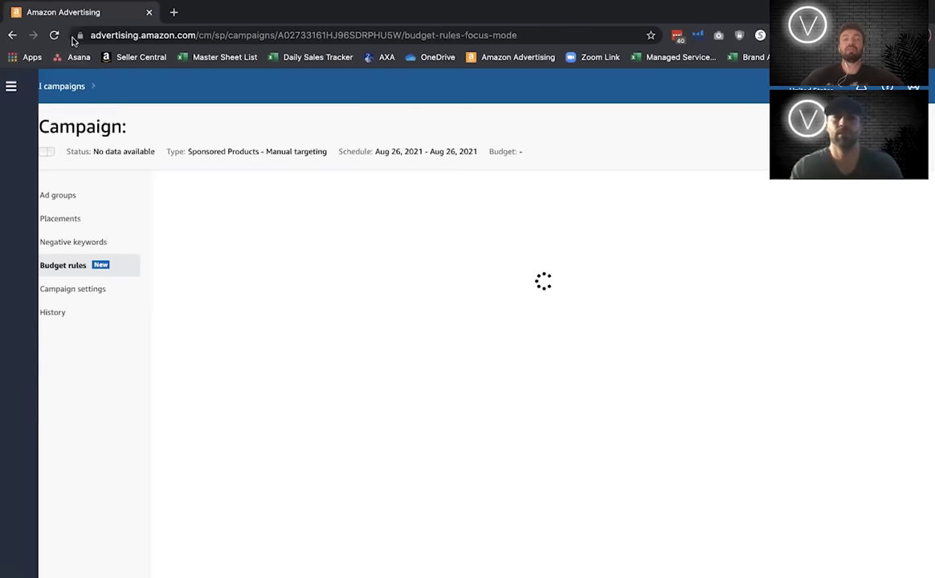
left_click(54, 35)
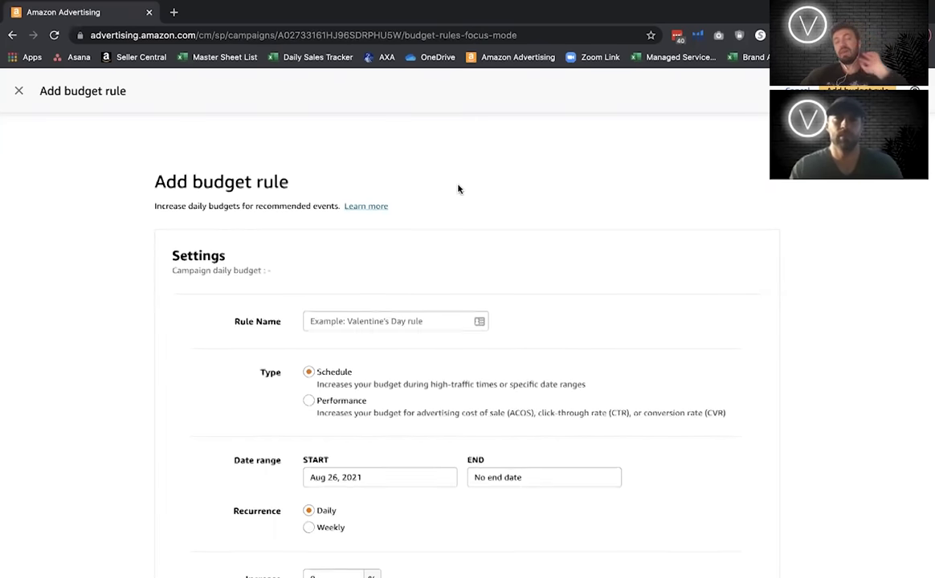
Preview the Weekly recurrence options of the schedule-type budget rule and restore the recurrence to Daily
scroll(458, 189, "down", 3)
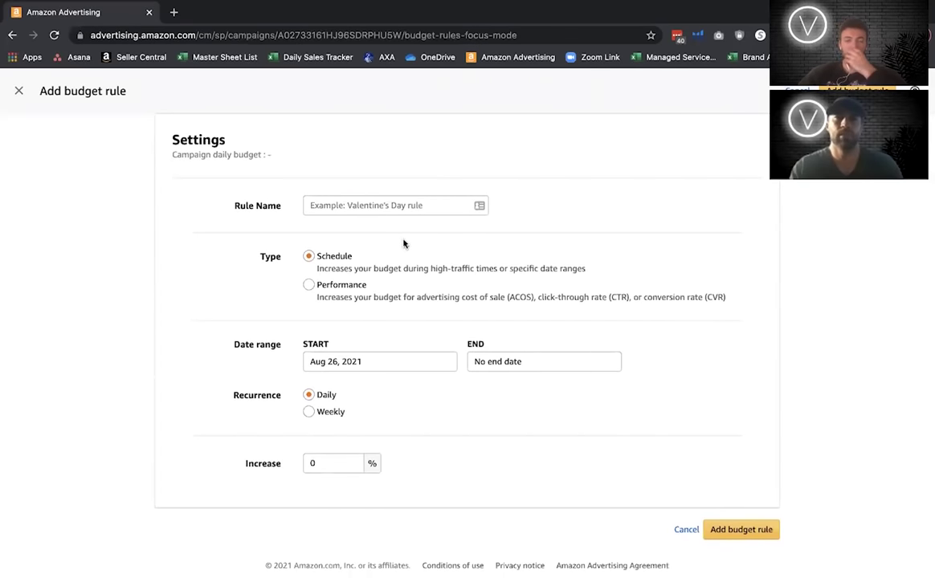
left_click(308, 411)
scroll(392, 382, "down", 1)
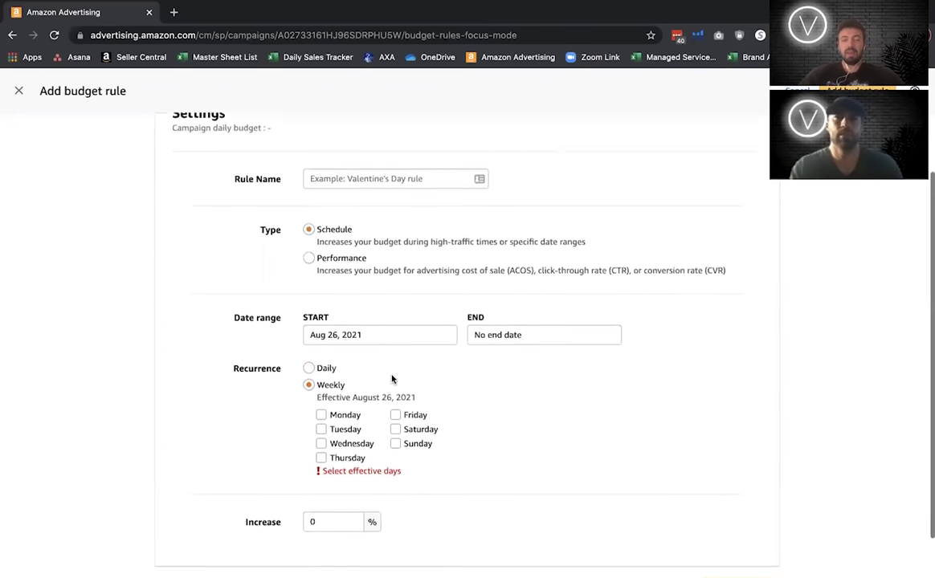
left_click(308, 339)
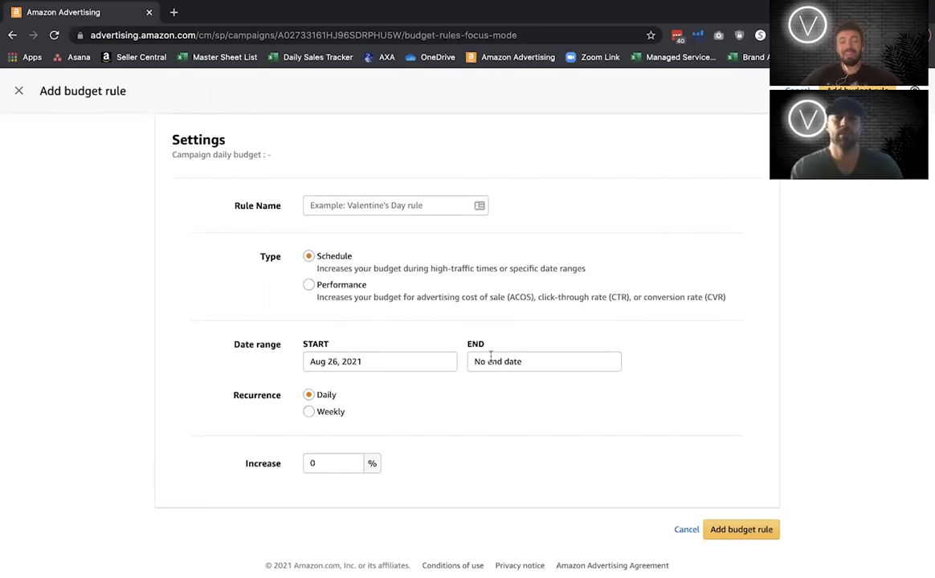
Compare the settings of the Performance and Schedule rule types, and set the budget rule's type to Performance
left_click(309, 285)
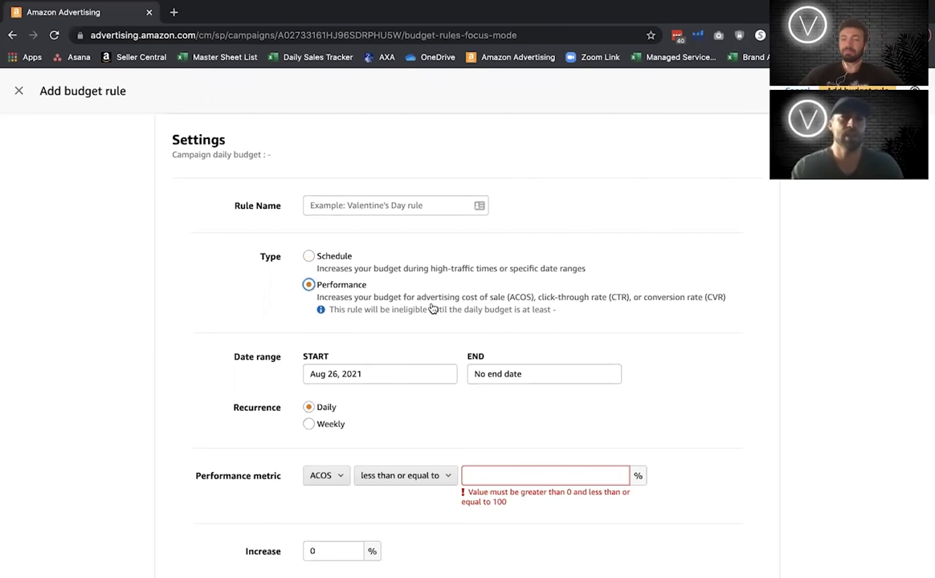
scroll(387, 297, "down", 1)
scroll(386, 297, "down", 3)
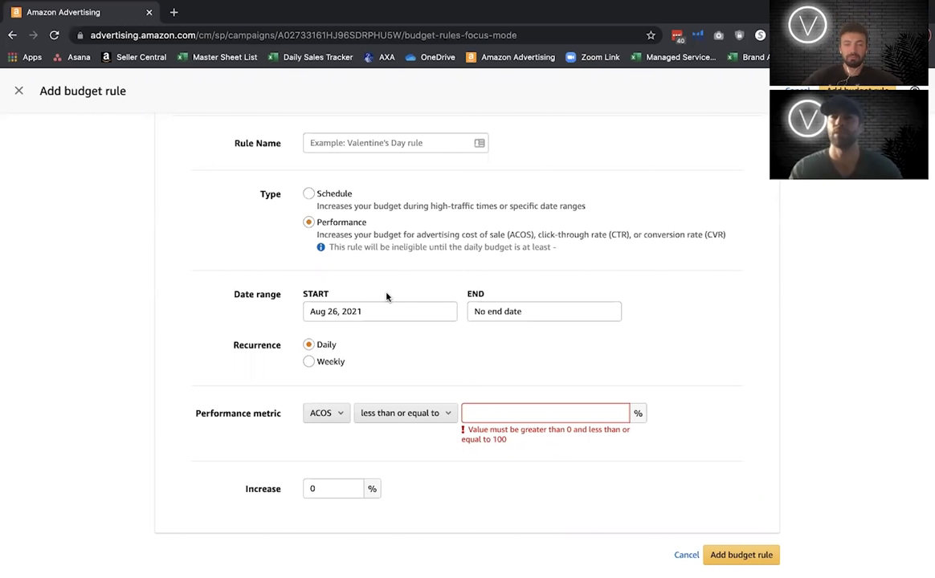
left_click(306, 223)
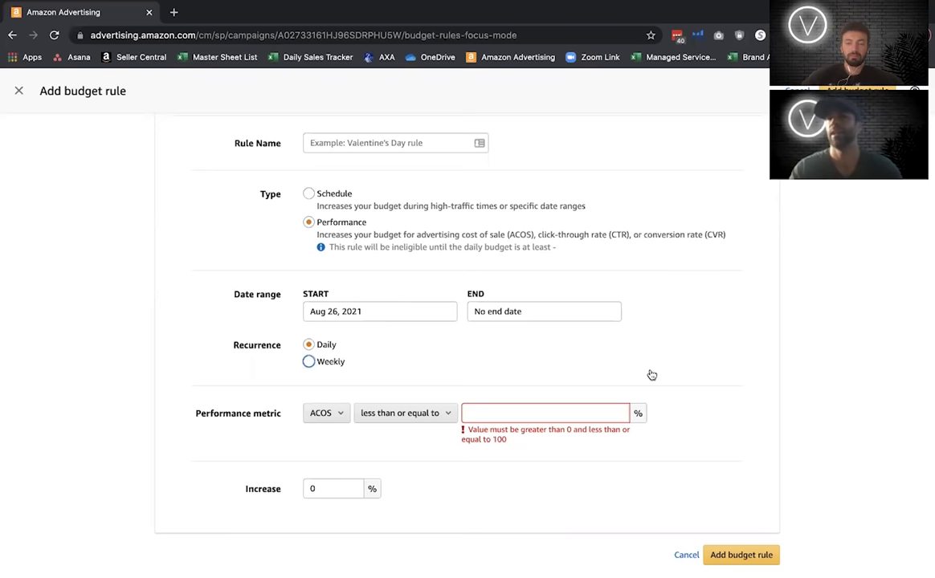
scroll(622, 330, "down", 1)
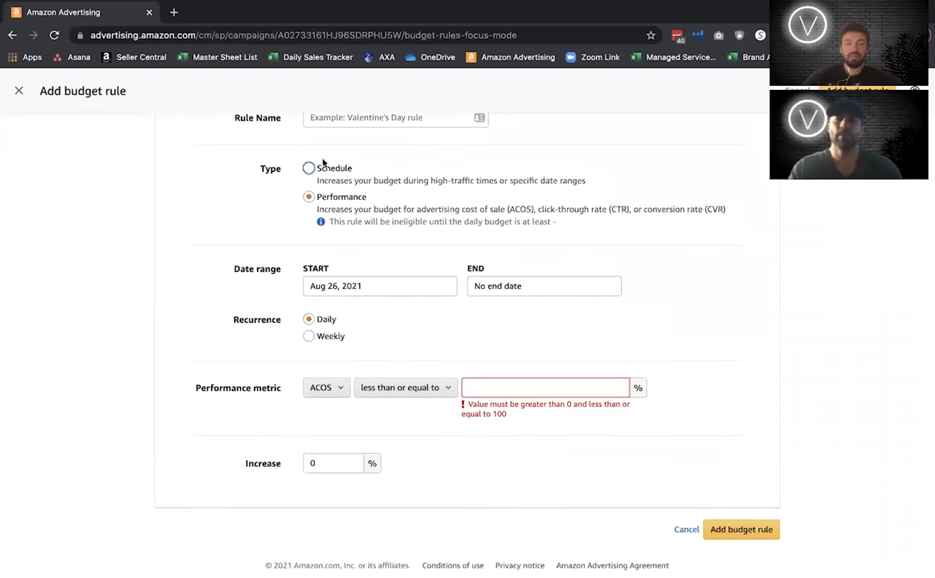
left_click(309, 197)
scroll(315, 224, "up", 1)
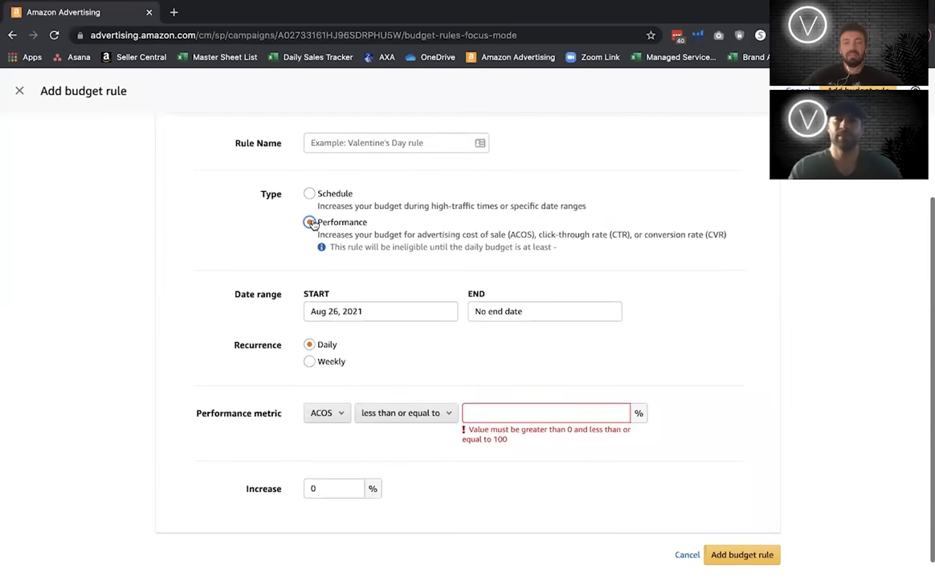
left_click(310, 191)
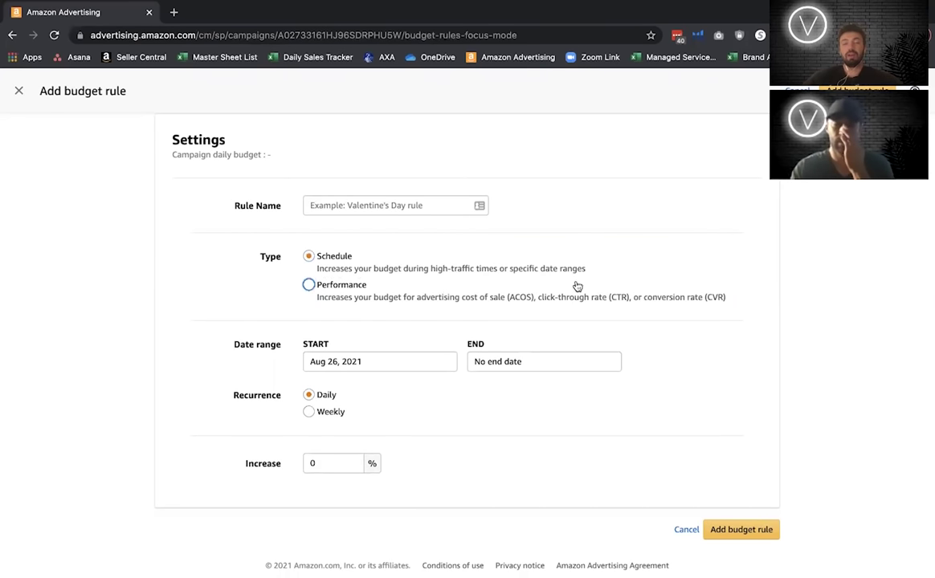
left_click(317, 290)
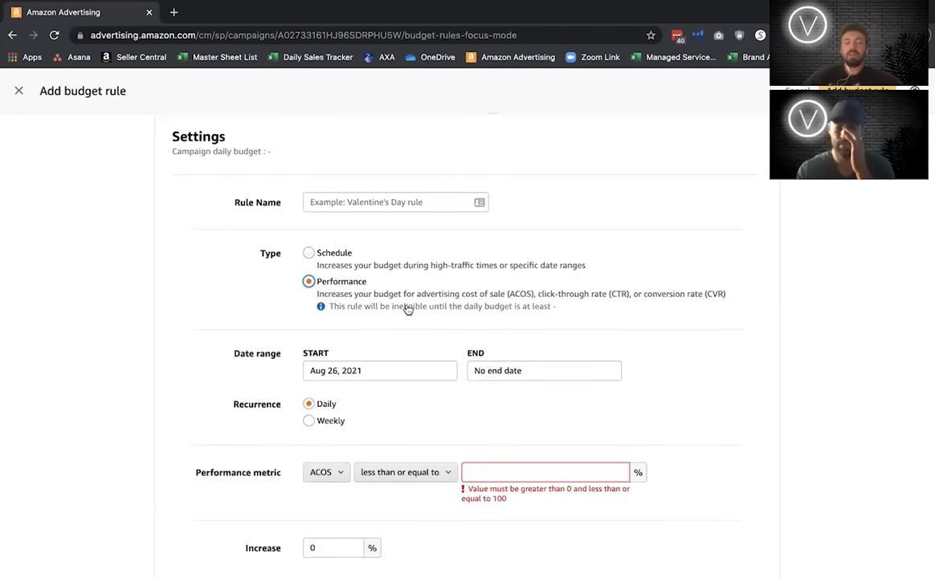
Set the budget rule's performance metric to CVR and its start date to Aug 28, 2021
scroll(364, 363, "down", 1)
left_click(325, 386)
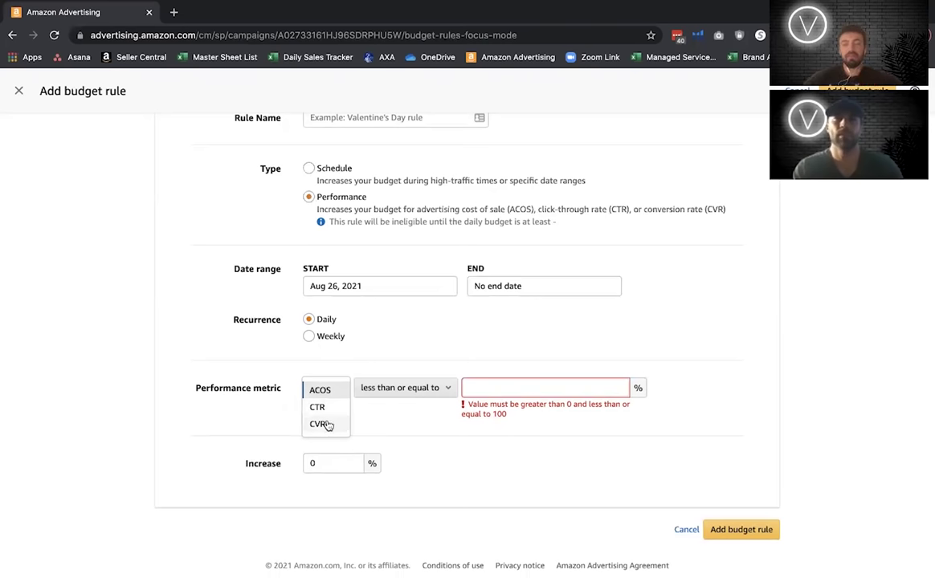
left_click(327, 425)
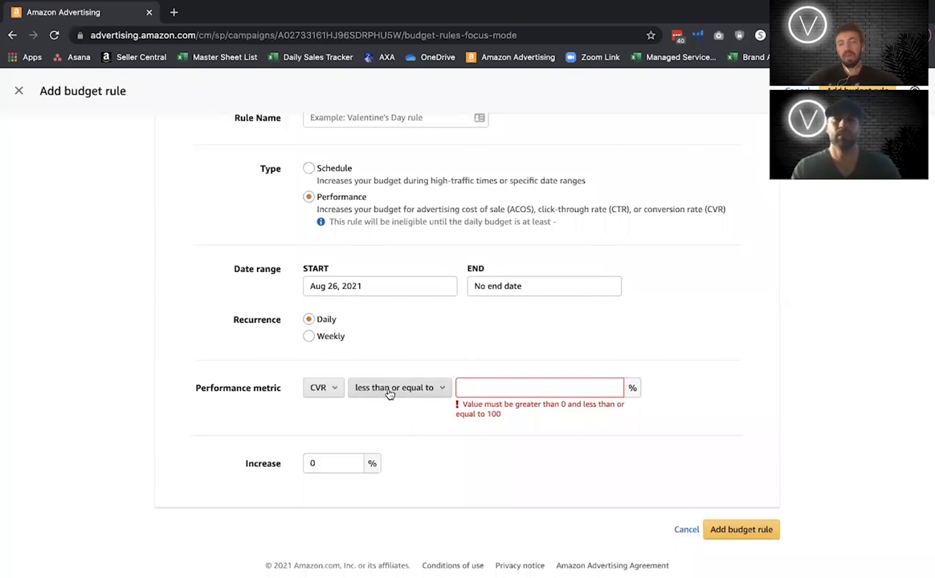
left_click(410, 288)
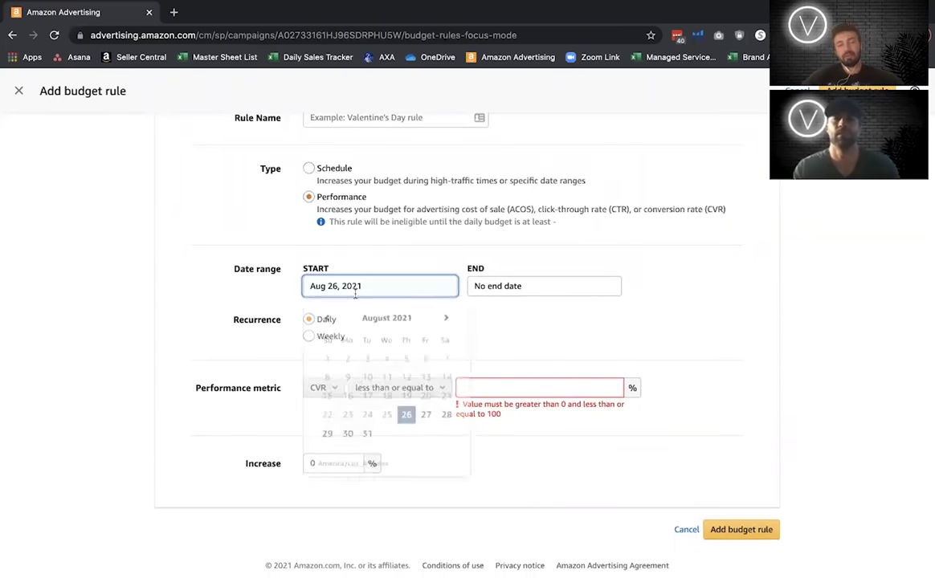
left_click(446, 414)
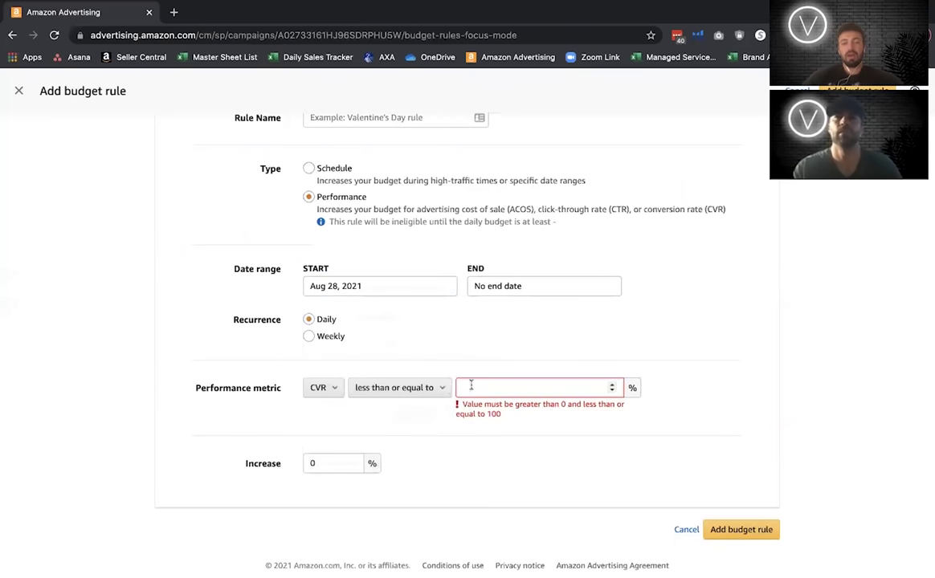
Set the budget rule's performance condition to the ACOS metric with the greater than comparison
left_click(432, 387)
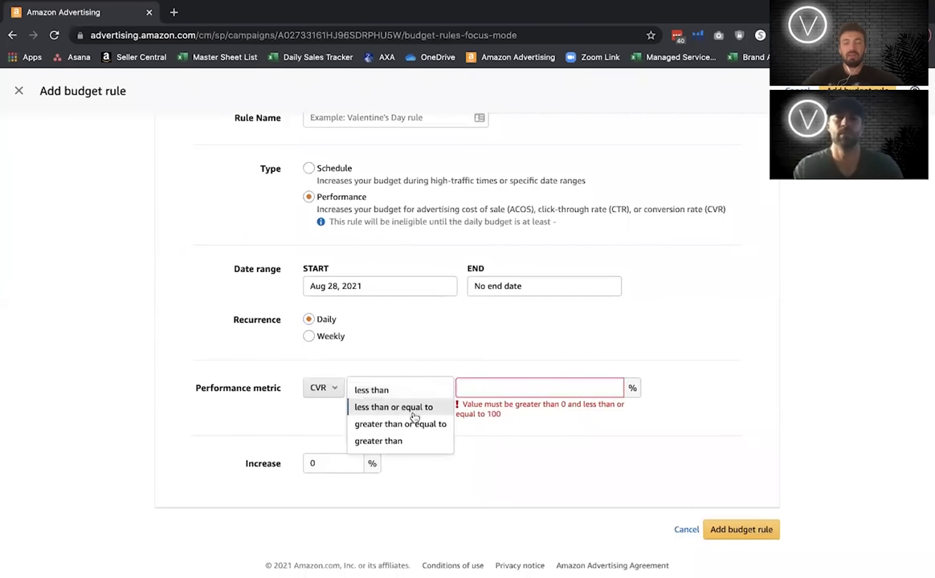
left_click(413, 440)
left_click(480, 388)
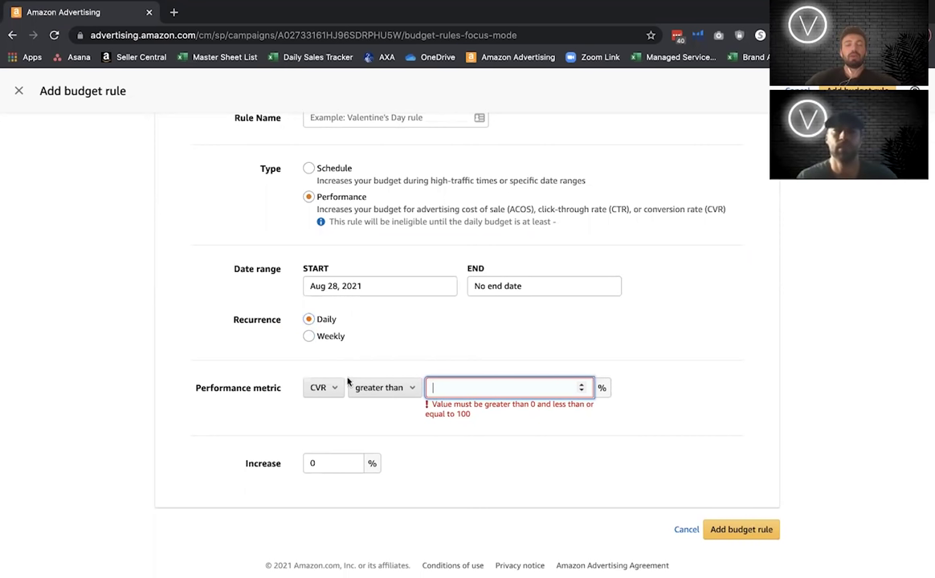
left_click(330, 391)
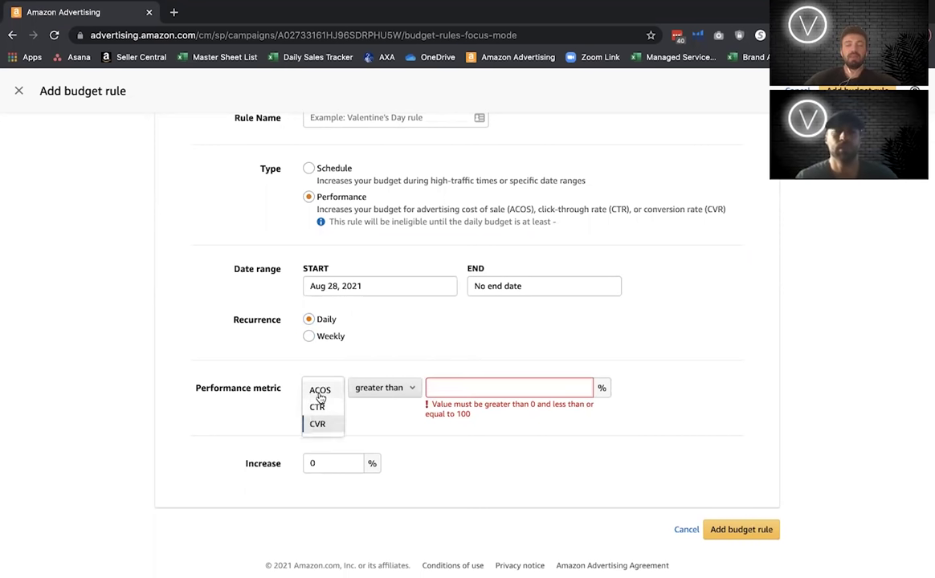
left_click(319, 390)
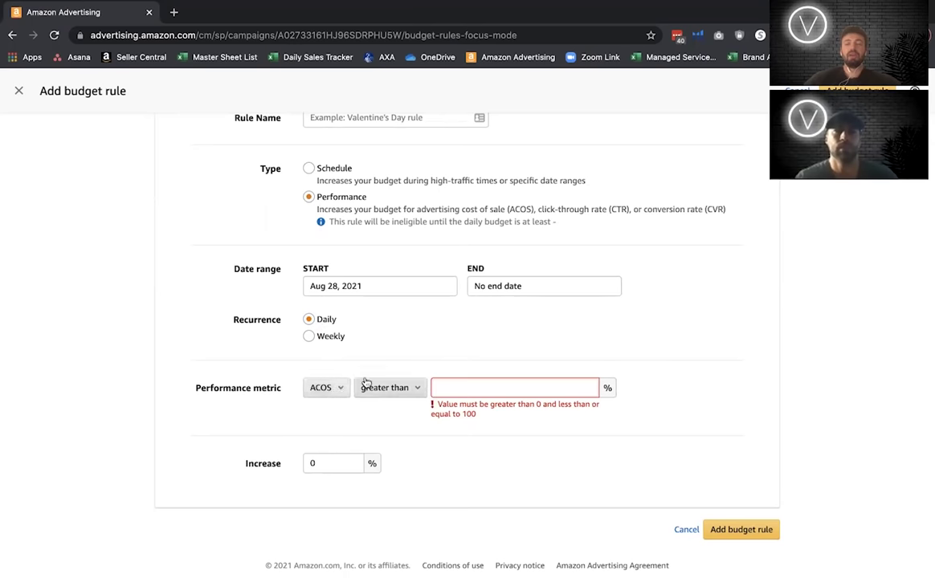
left_click(325, 397)
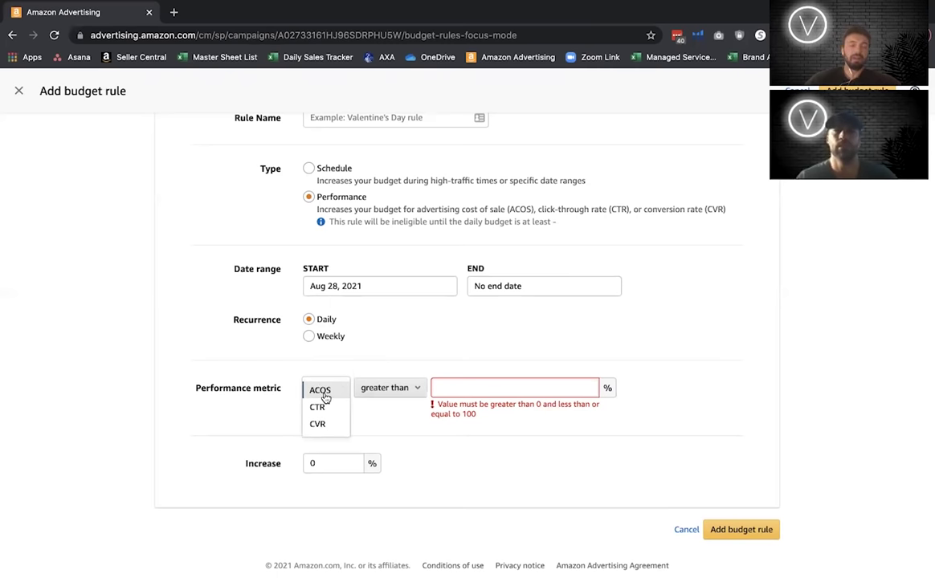
left_click(677, 473)
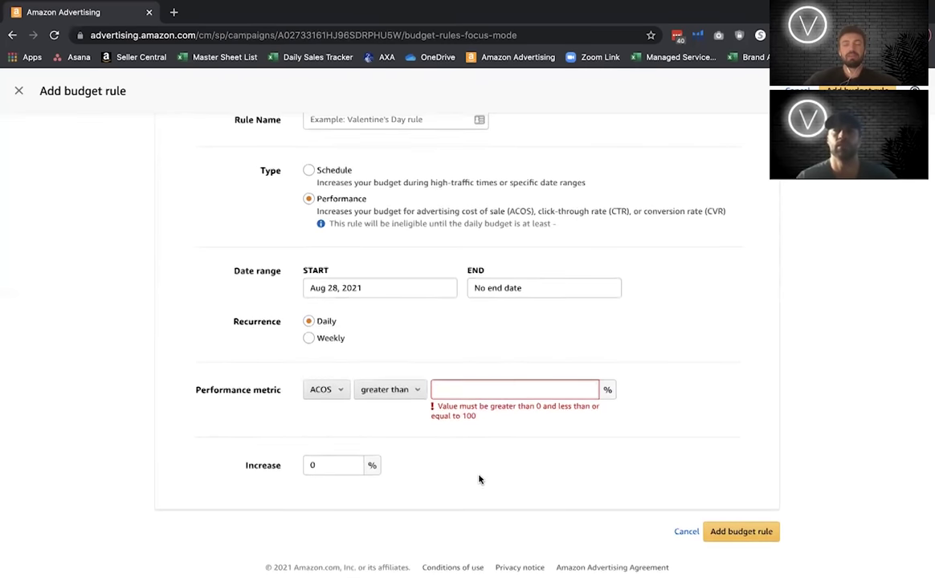
Leave the budget rule form without adding the rule and return to the all-campaigns overview
scroll(478, 478, "up", 3)
scroll(479, 480, "up", 1)
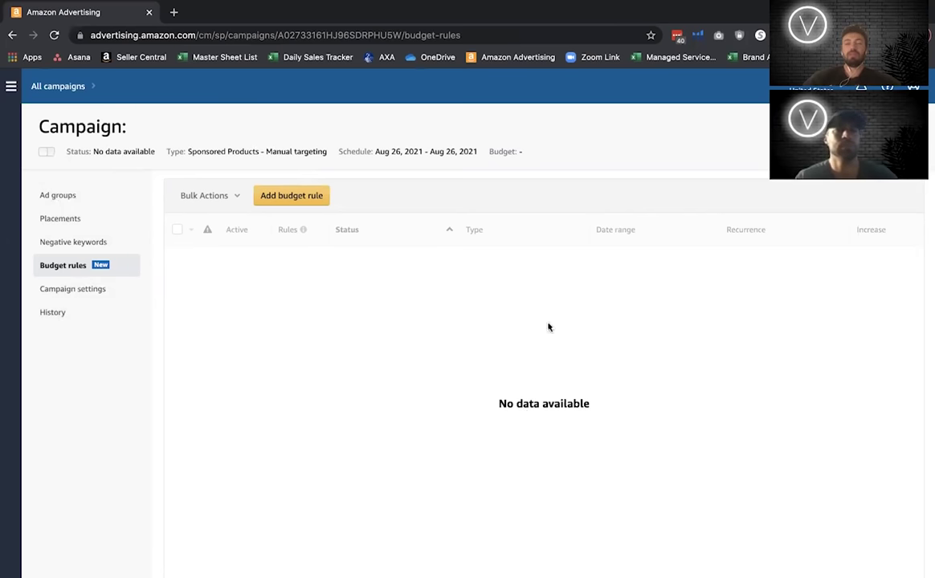
left_click(48, 86)
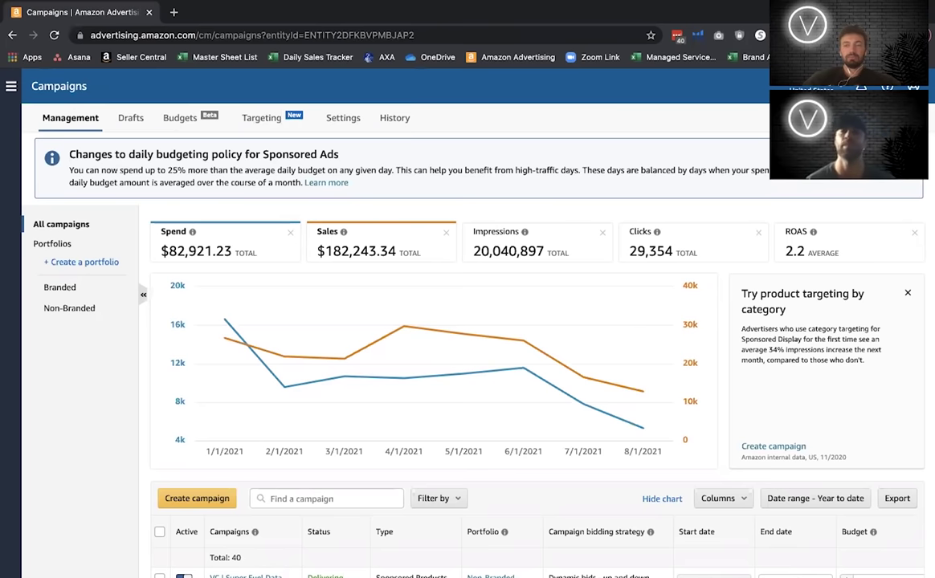
Open the Targeting view for all campaigns and dismiss its introduction message
mouse_move(666, 3)
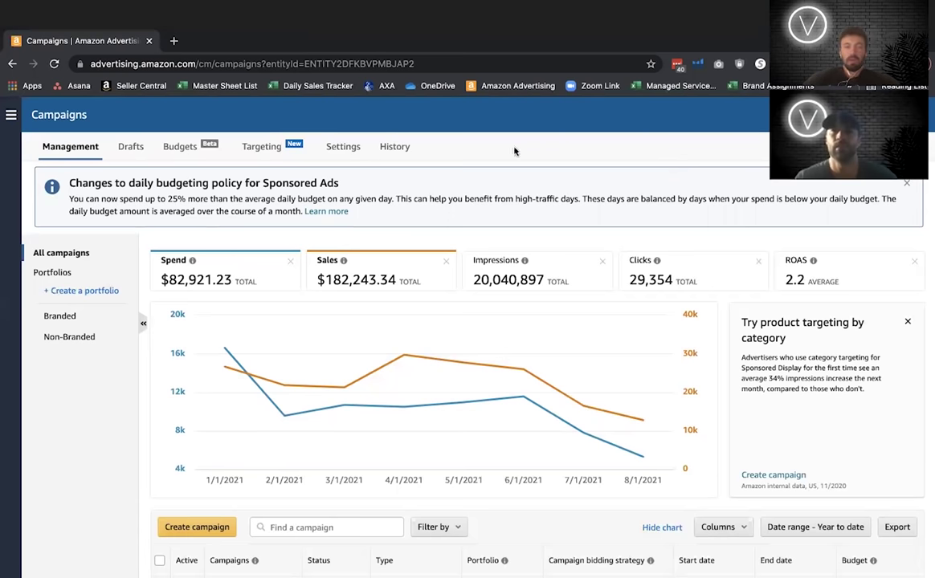
left_click(261, 147)
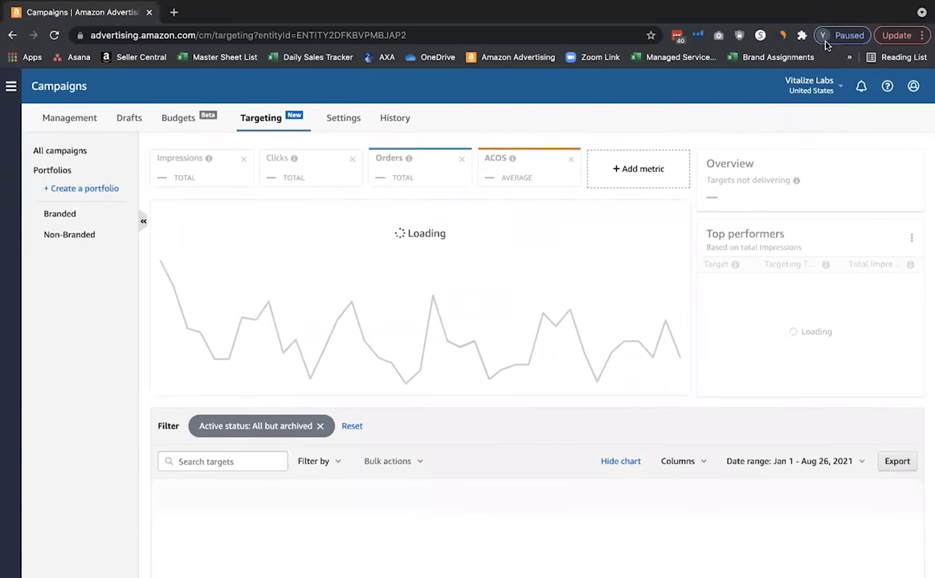
scroll(503, 233, "down", 2)
scroll(406, 285, "down", 2)
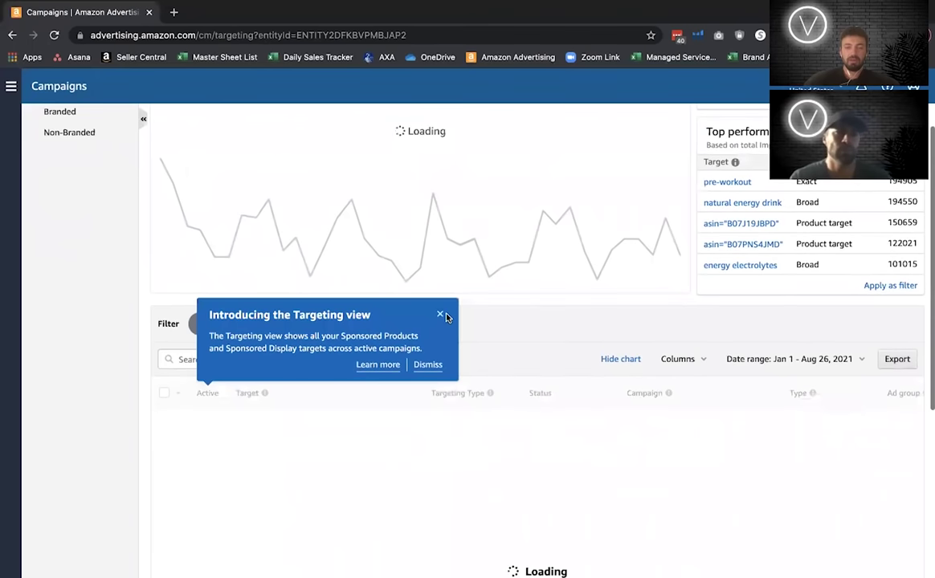
left_click(441, 313)
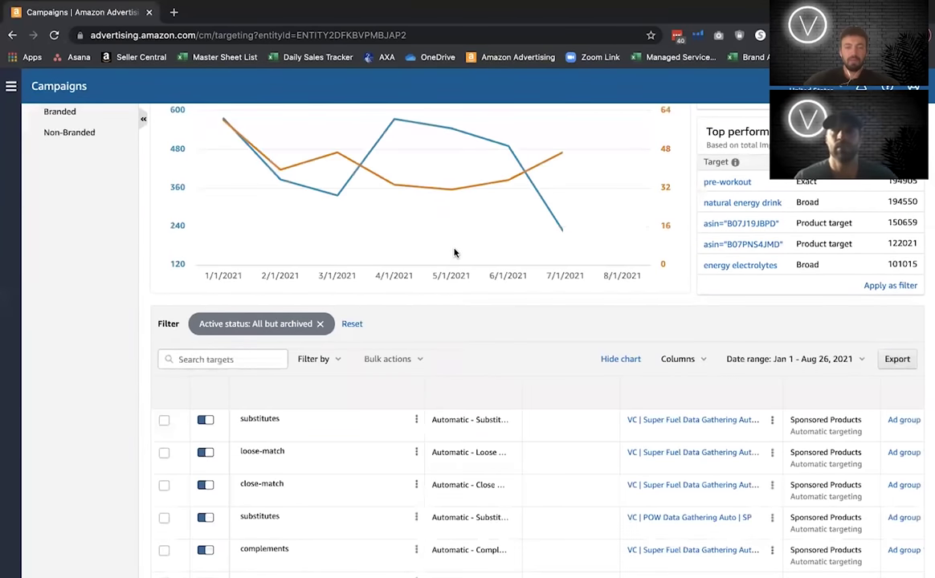
Examine the targets table across campaigns, from targeting type and status through suggested bids, bids, impressions and sales
scroll(455, 253, "down", 3)
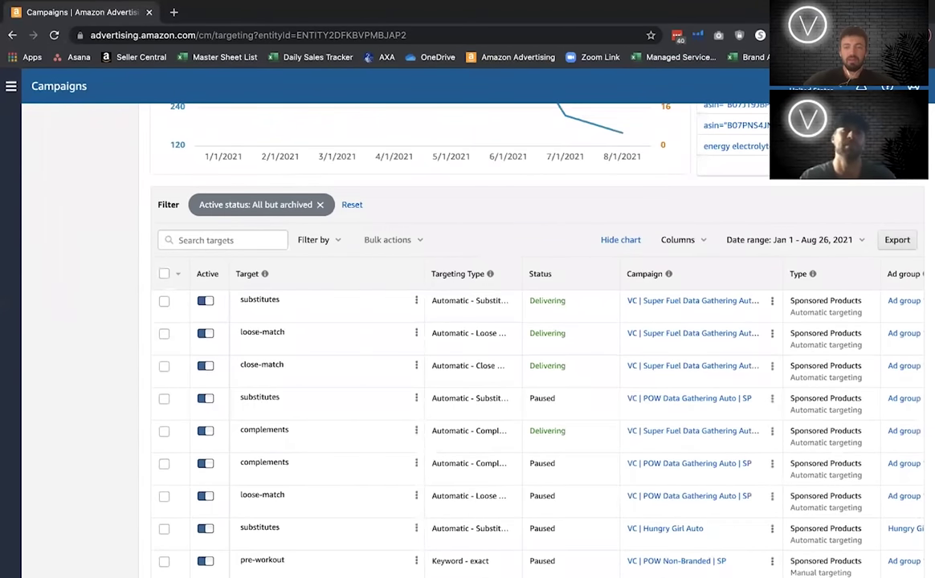
scroll(683, 186, "up", 2)
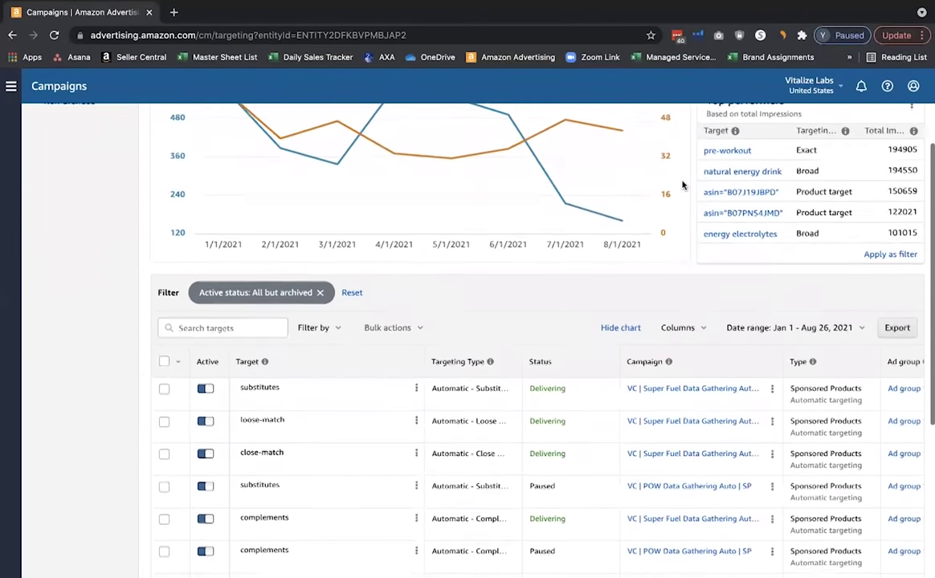
scroll(683, 186, "up", 2)
scroll(553, 378, "down", 3)
scroll(526, 430, "right", 1)
scroll(526, 430, "right", 4)
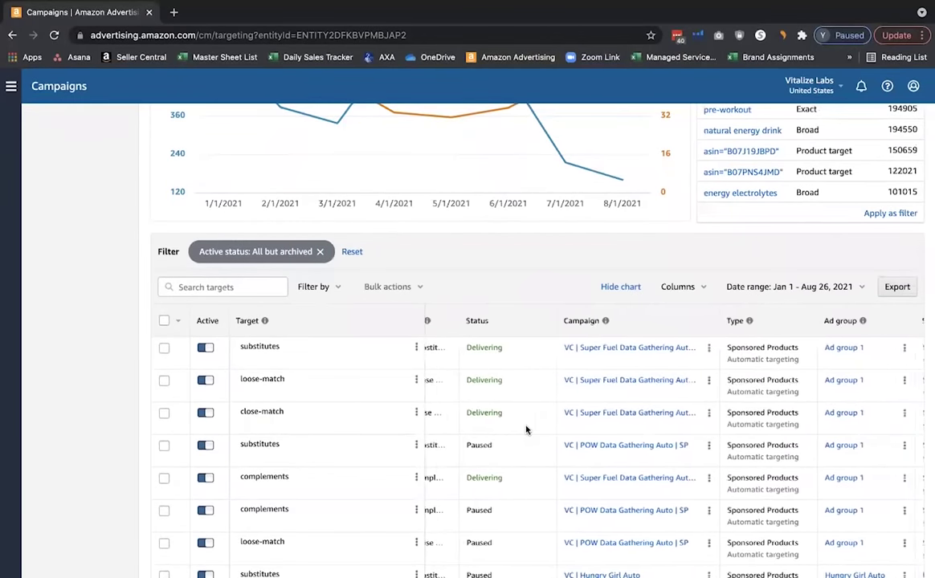
scroll(526, 431, "right", 5)
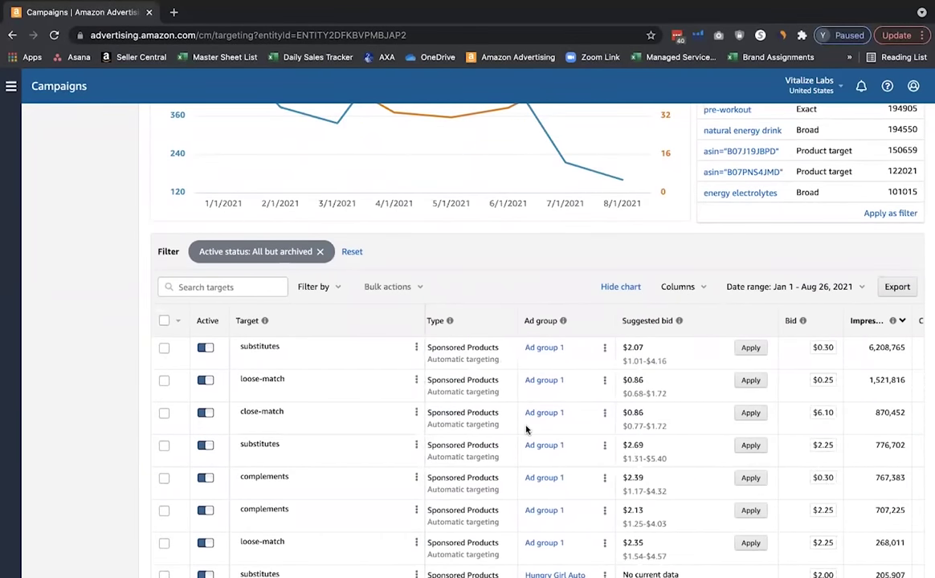
scroll(526, 430, "right", 4)
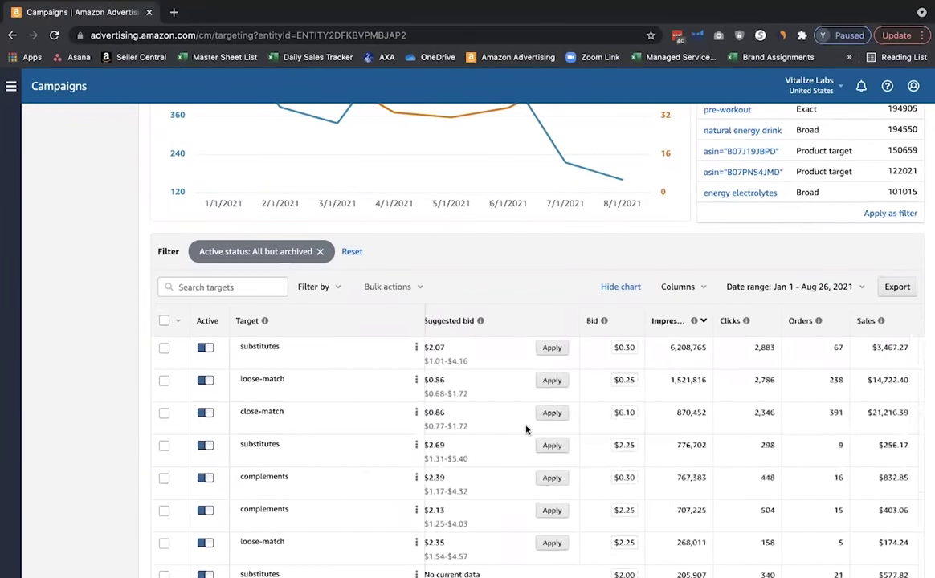
scroll(494, 182, "down", 3)
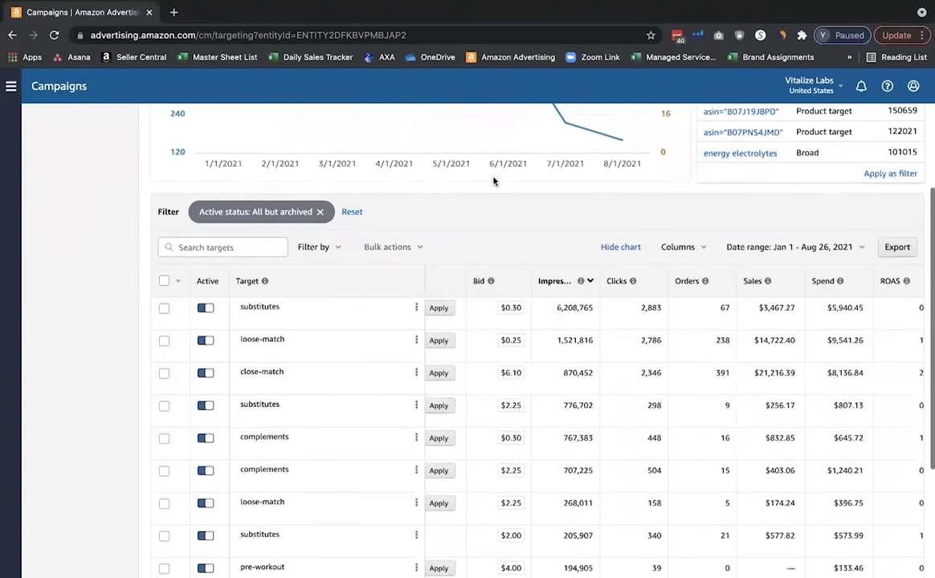
scroll(522, 274, "down", 1)
scroll(522, 276, "down", 1)
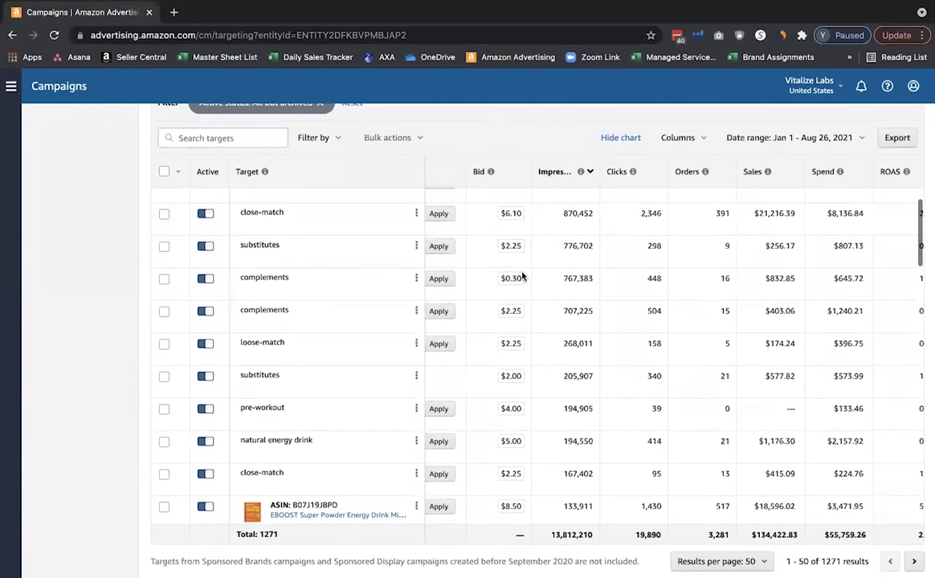
Compare the targets' campaigns, ad groups and suggested bids, then their clicks, orders, spend and ROAS, including keyword and ASIN targets
scroll(522, 276, "left", 4)
scroll(522, 276, "left", 5)
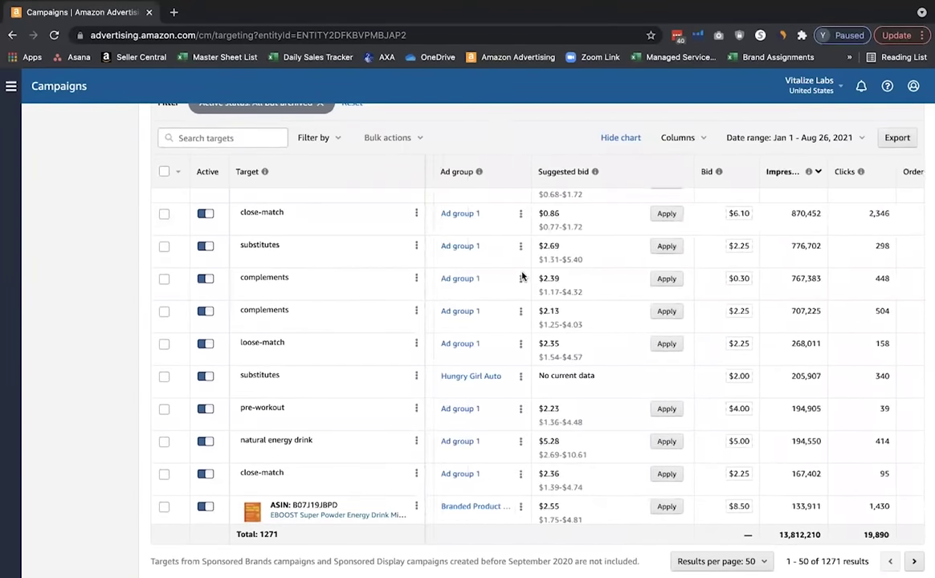
scroll(522, 275, "left", 5)
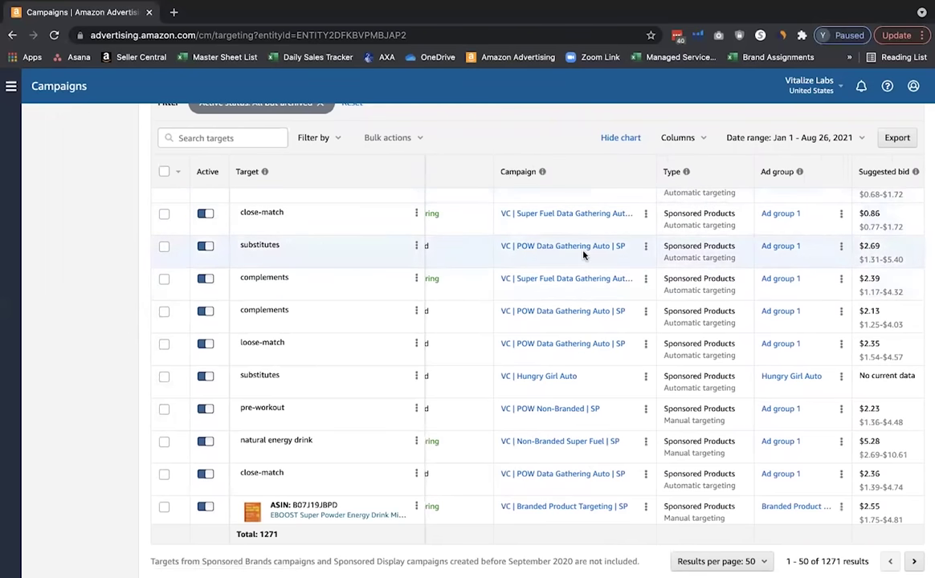
scroll(529, 227, "right", 5)
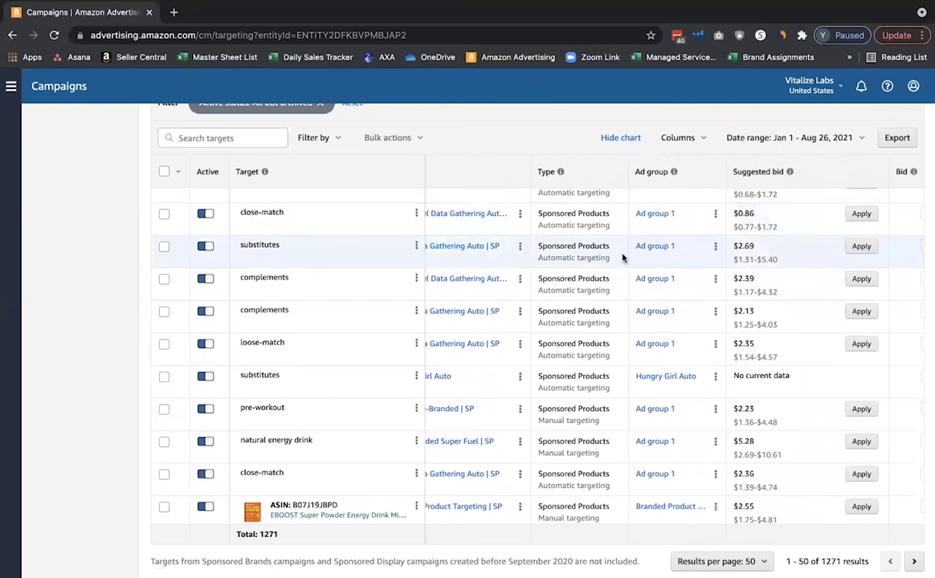
scroll(622, 253, "right", 3)
scroll(623, 258, "right", 5)
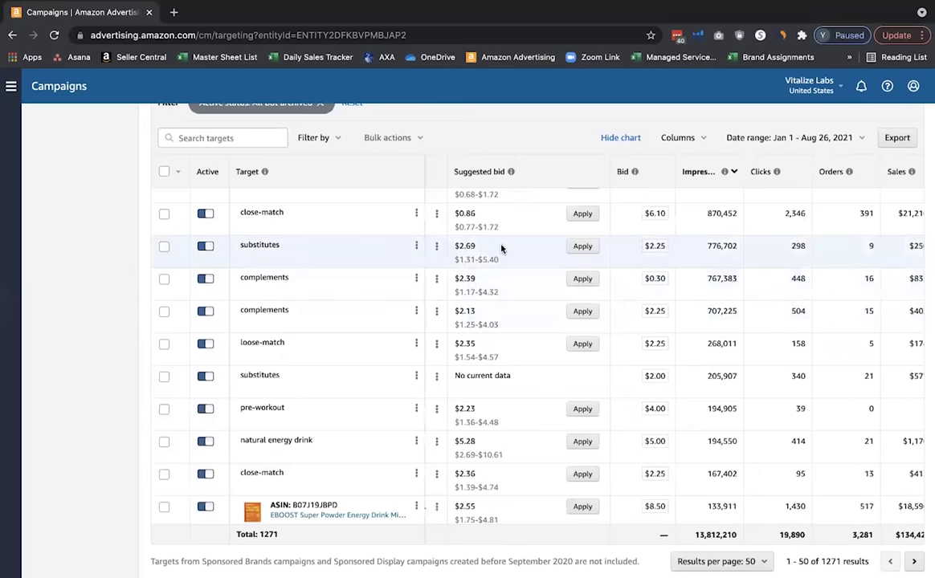
scroll(501, 246, "up", 1)
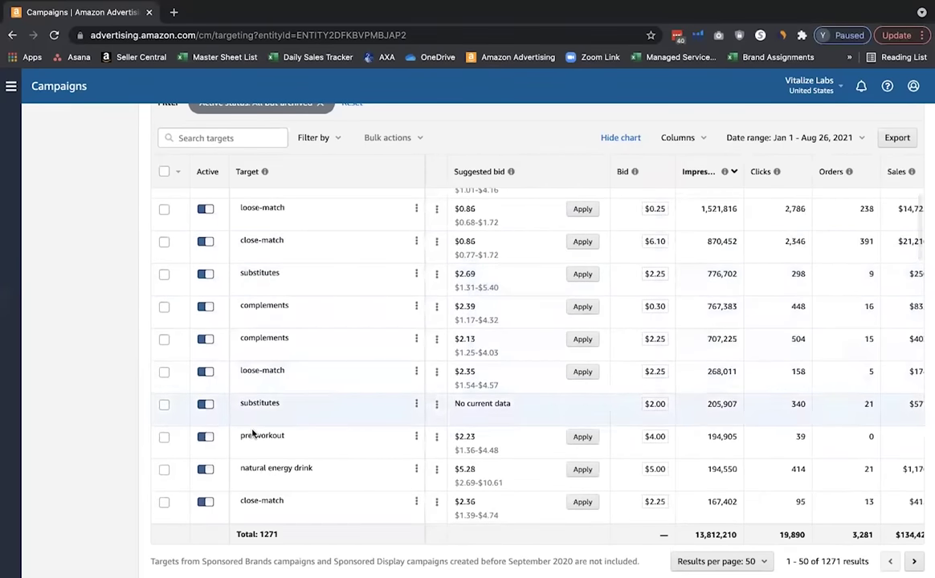
scroll(335, 385, "down", 5)
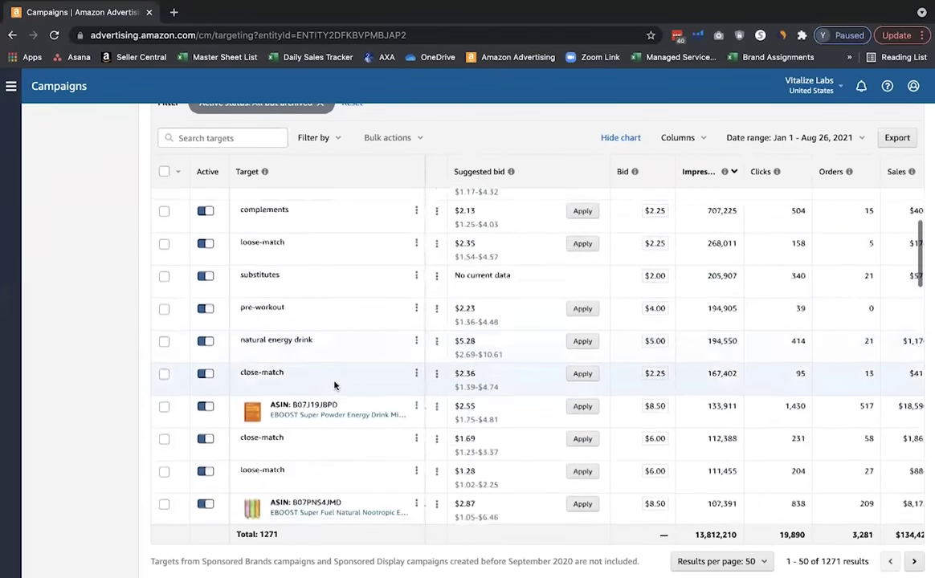
scroll(335, 385, "up", 4)
scroll(606, 367, "right", 4)
scroll(605, 367, "right", 1)
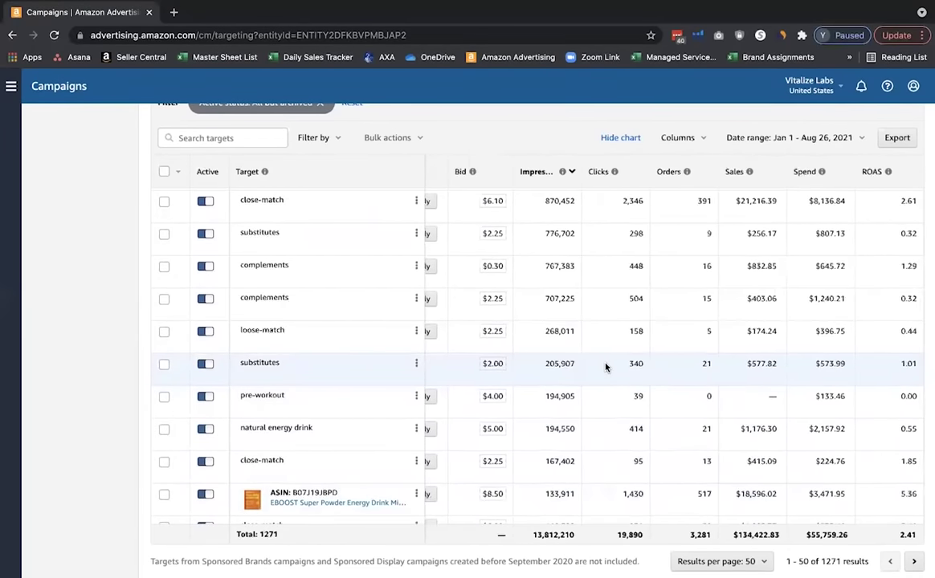
scroll(605, 367, "up", 2)
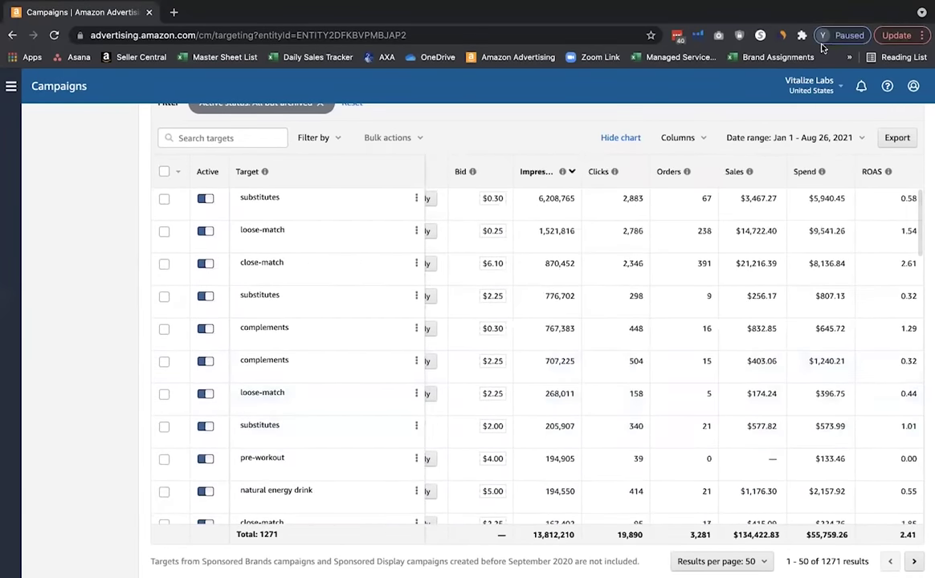
Review the targeting types and delivery status of the highest-impression targets alongside their bids and performance metrics
scroll(710, 299, "left", 2)
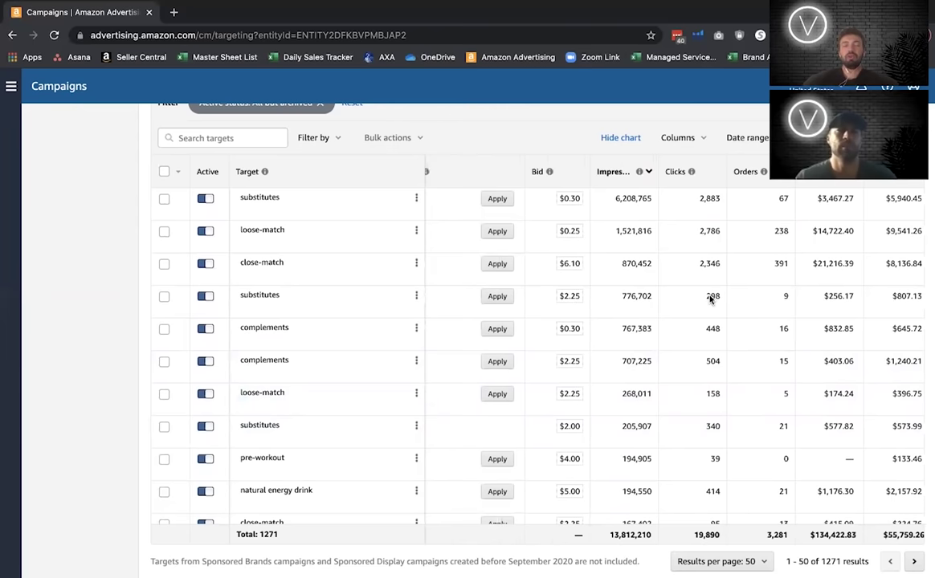
scroll(654, 412, "left", 10)
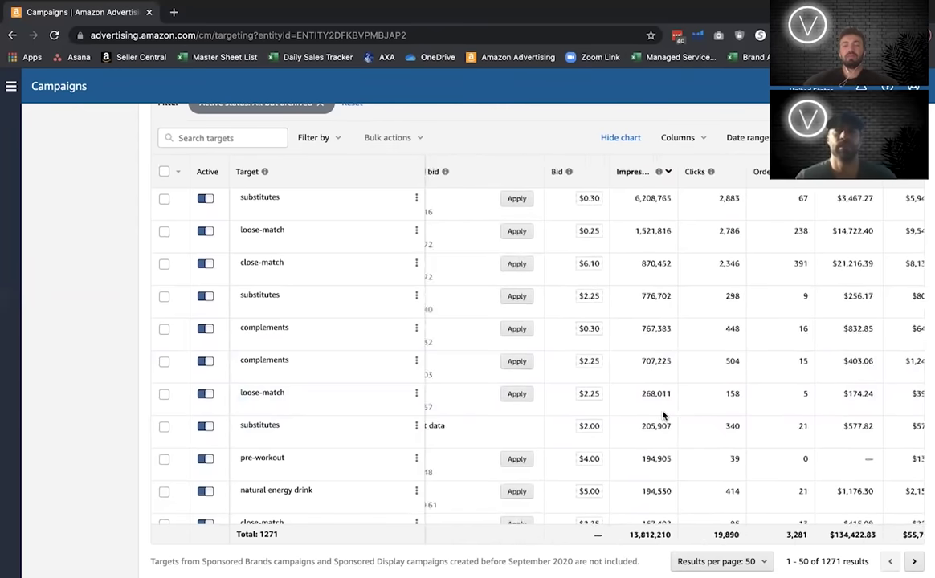
scroll(663, 415, "left", 10)
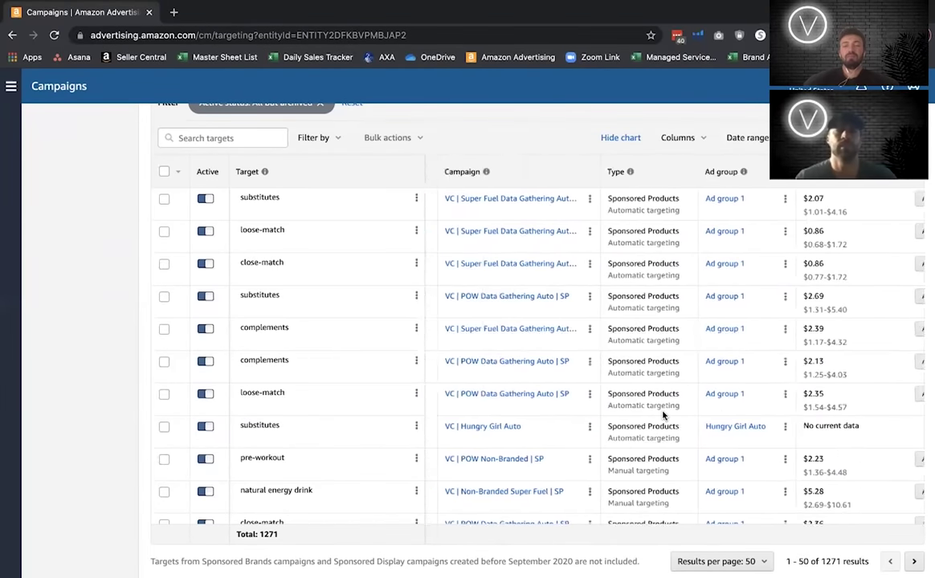
scroll(663, 416, "left", 5)
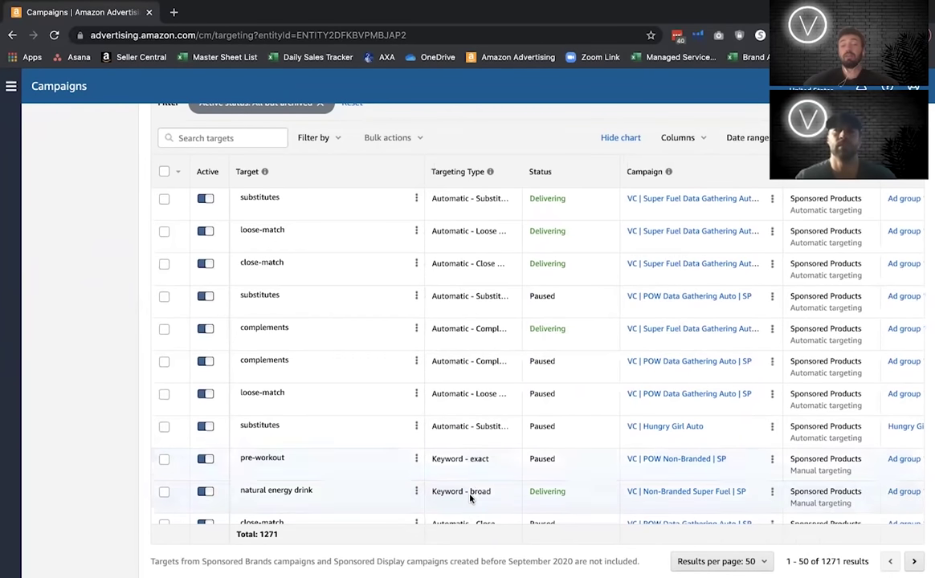
scroll(472, 498, "right", 5)
scroll(471, 498, "right", 10)
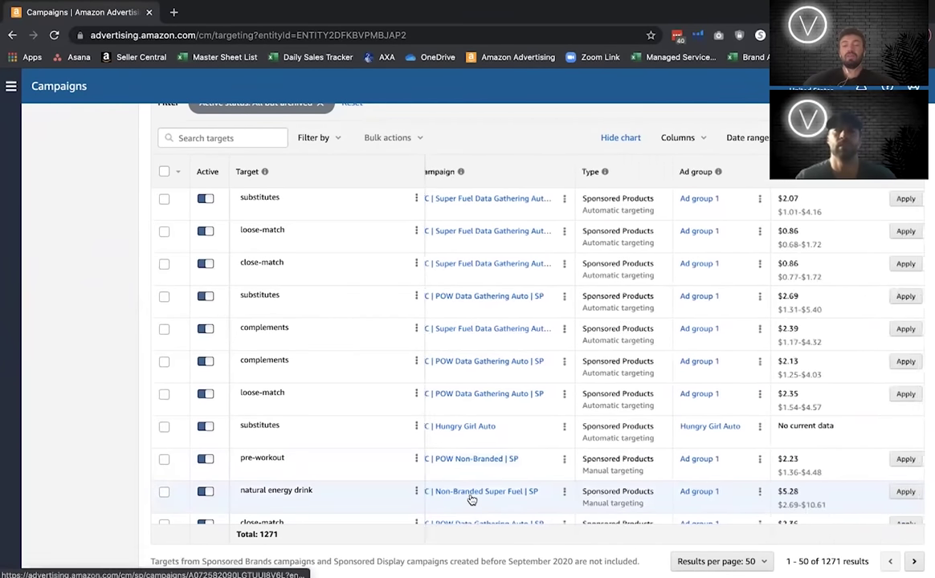
scroll(471, 499, "right", 1)
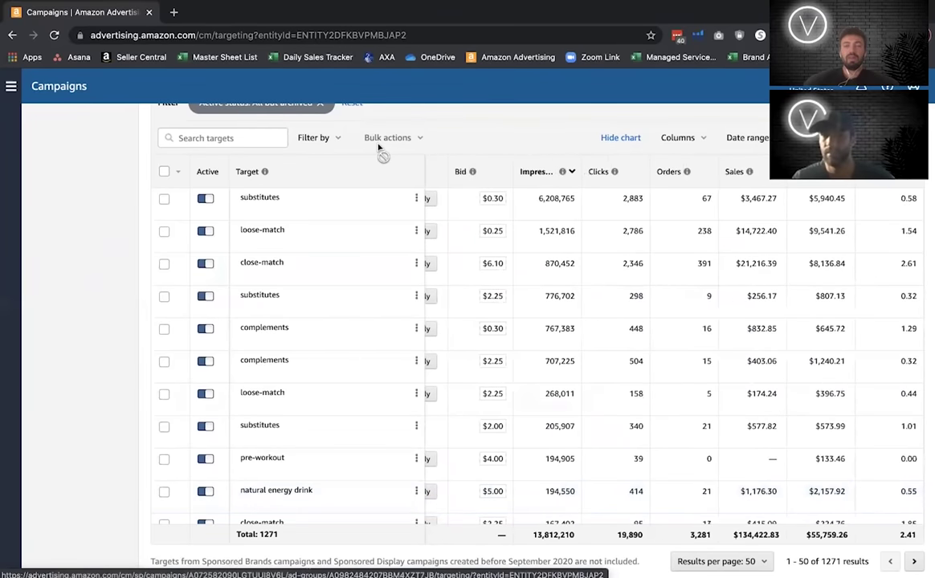
scroll(389, 157, "up", 1)
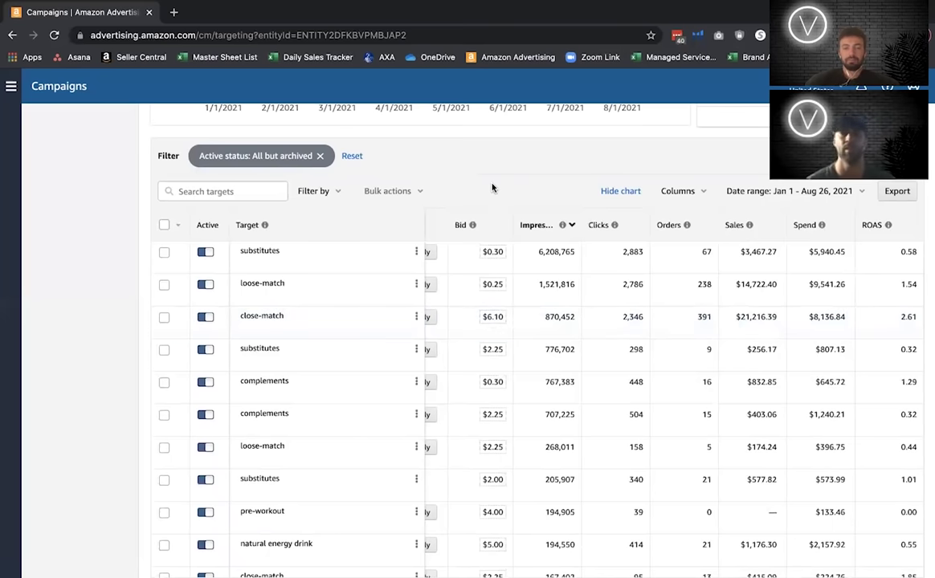
scroll(521, 291, "up", 2)
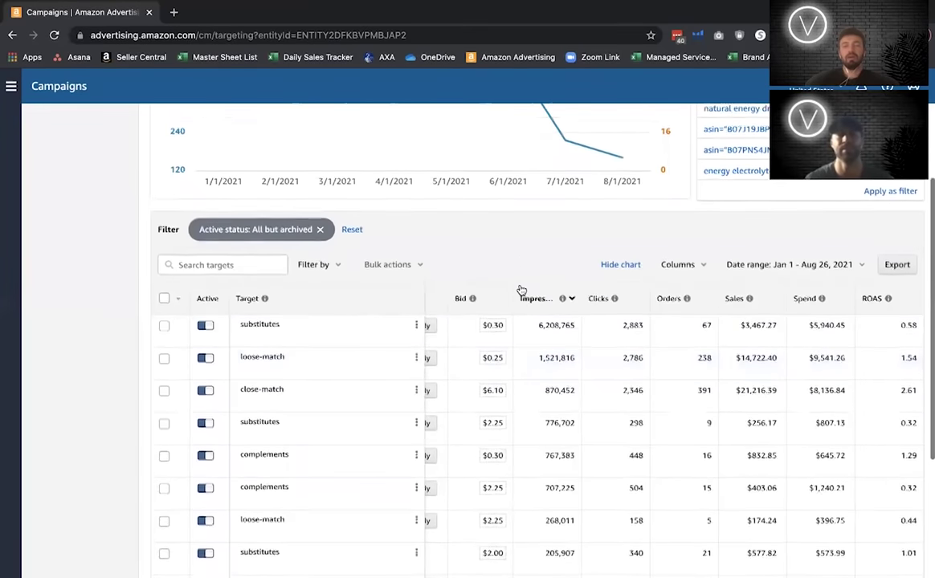
Review the targeting overview and the ranking and metric options of the Top performers list, leaving its settings as they are
scroll(521, 290, "up", 1)
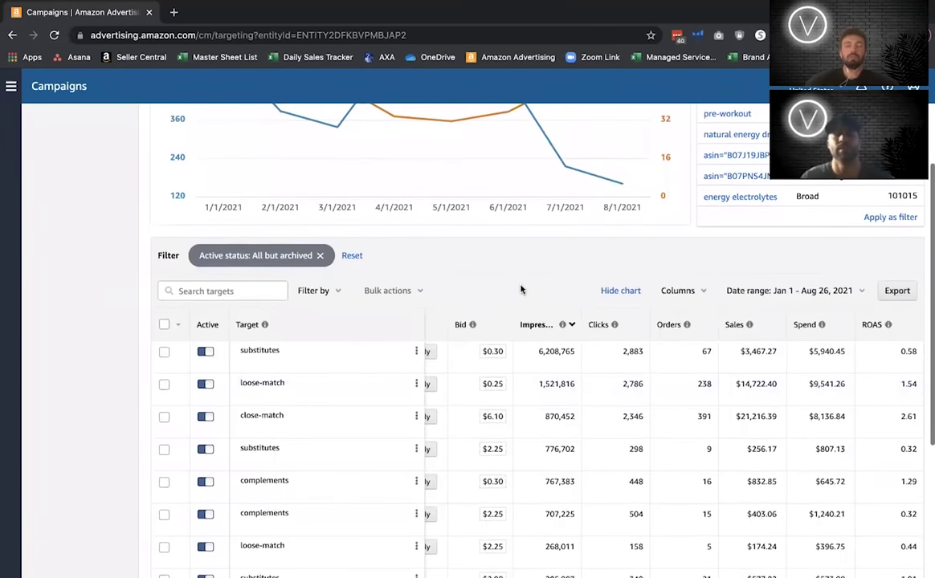
scroll(521, 291, "up", 5)
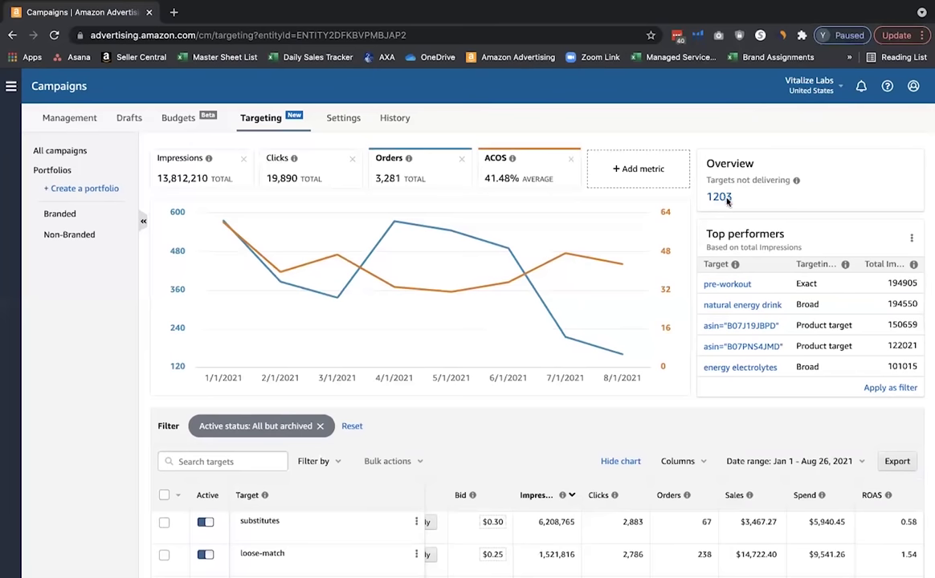
left_click(913, 238)
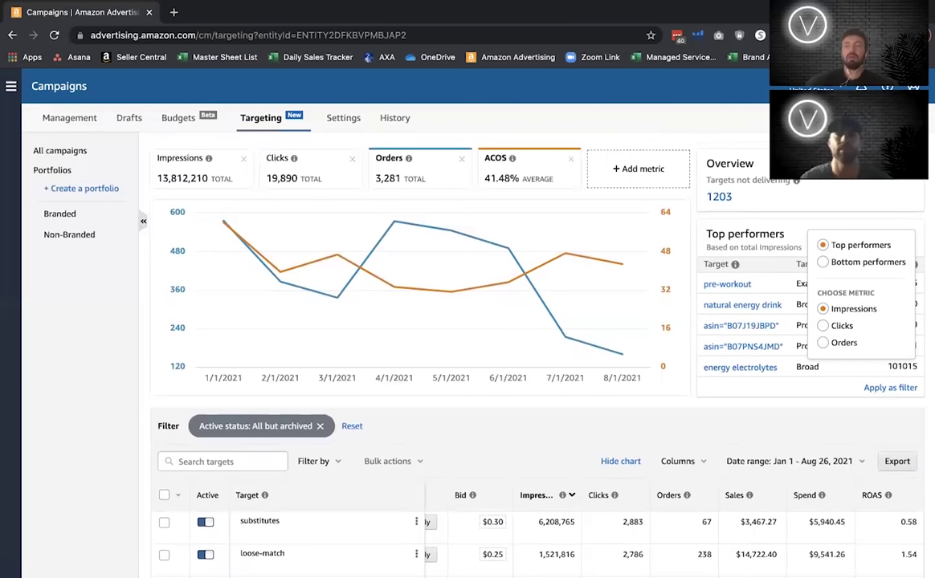
left_click(670, 106)
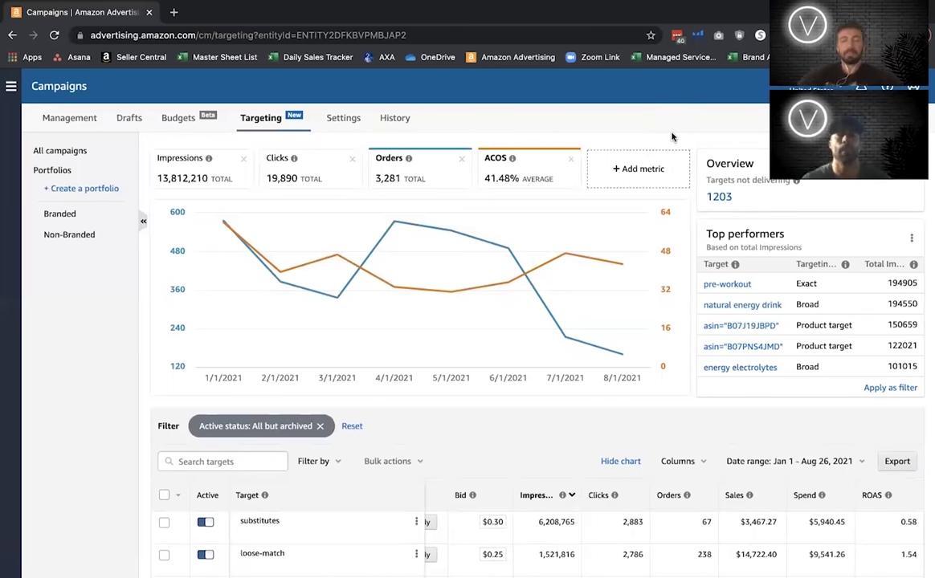
mouse_move(491, 295)
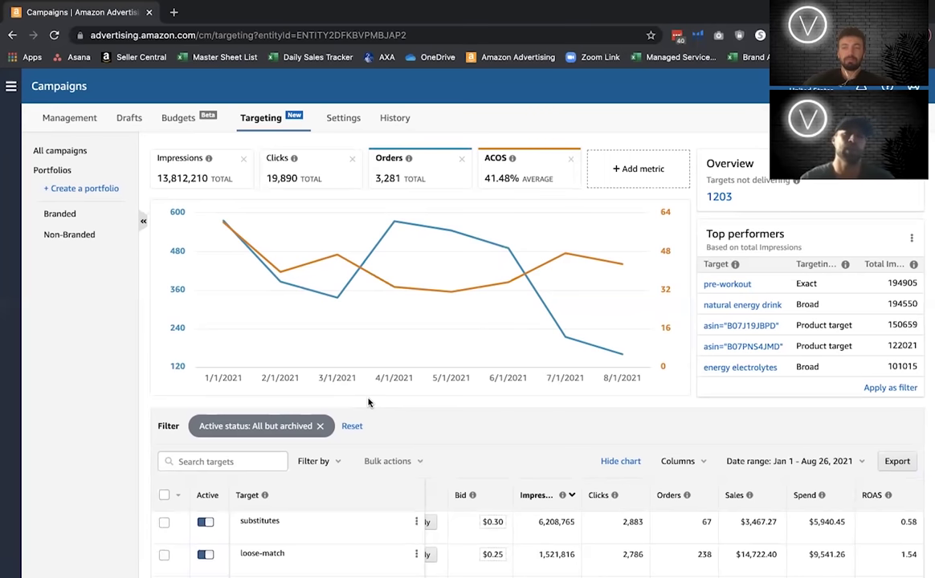
mouse_move(277, 3)
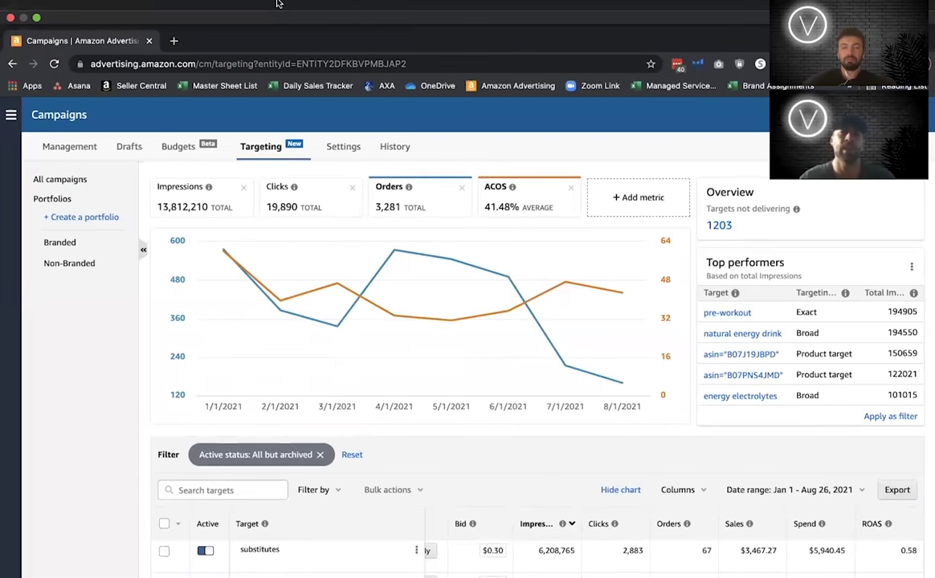